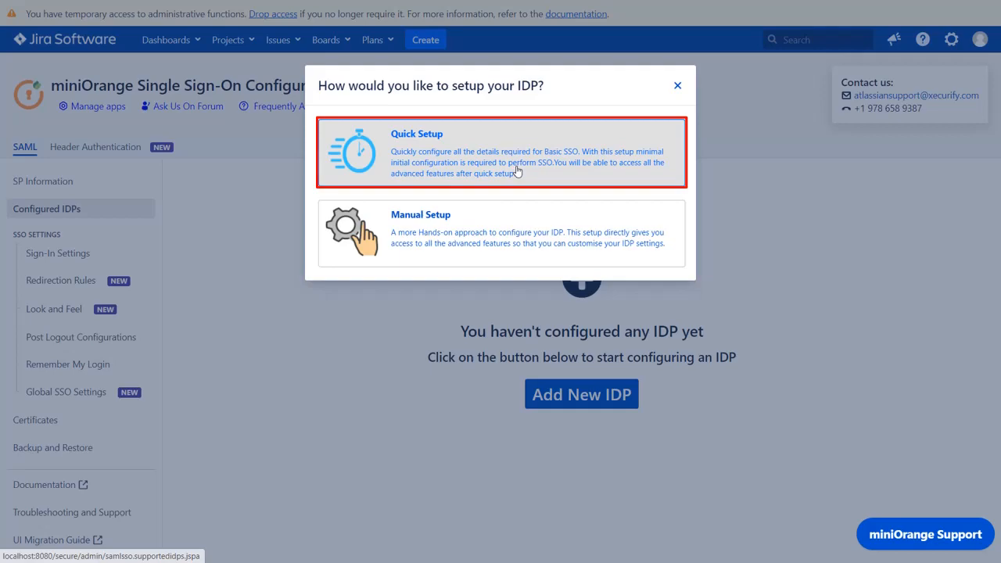
- Start a Quick Setup for a new IdP and choose OneLogin as the identity provider
{"action": "left_click", "coordinate": [516, 171]}
{"action": "scroll", "coordinate": [548, 258], "scroll_direction": "down", "scroll_amount": 4}
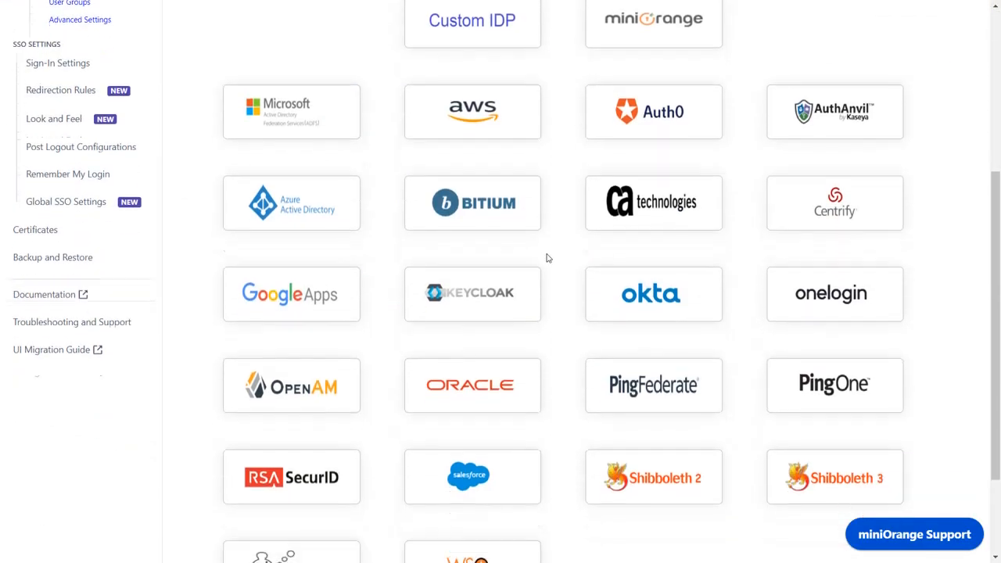
{"action": "left_click", "coordinate": [798, 316]}
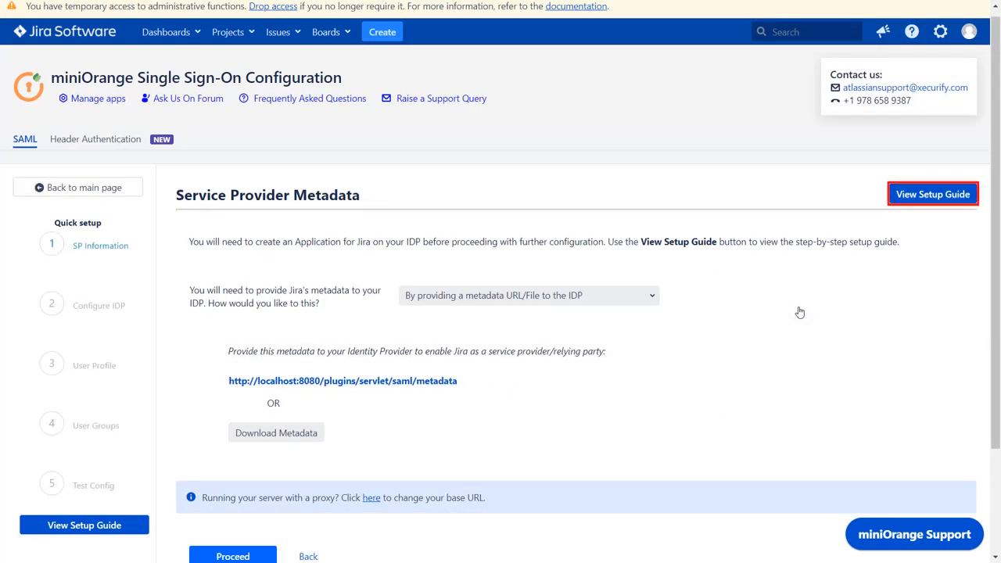
- Open the OneLogin setup guide and read through its configuration steps
{"action": "left_click", "coordinate": [932, 197]}
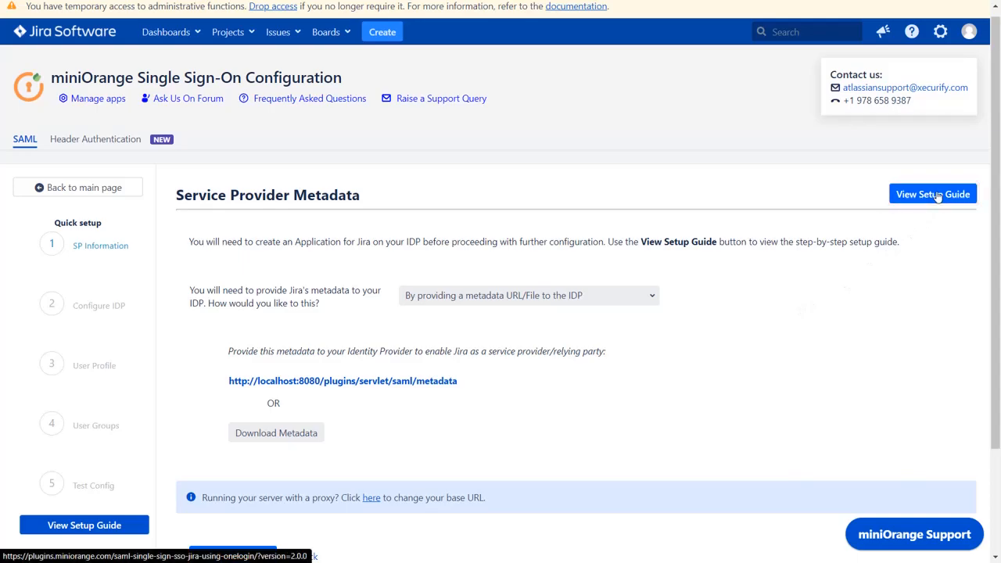
{"action": "scroll", "coordinate": [938, 196], "scroll_direction": "down", "scroll_amount": 3}
{"action": "scroll", "coordinate": [939, 196], "scroll_direction": "down", "scroll_amount": 15}
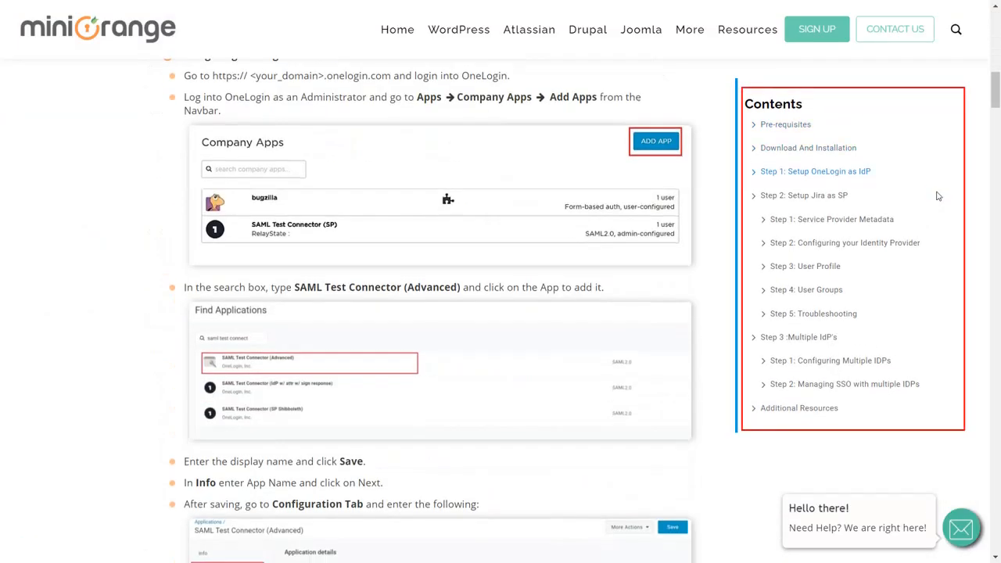
{"action": "scroll", "coordinate": [939, 196], "scroll_direction": "down", "scroll_amount": 10}
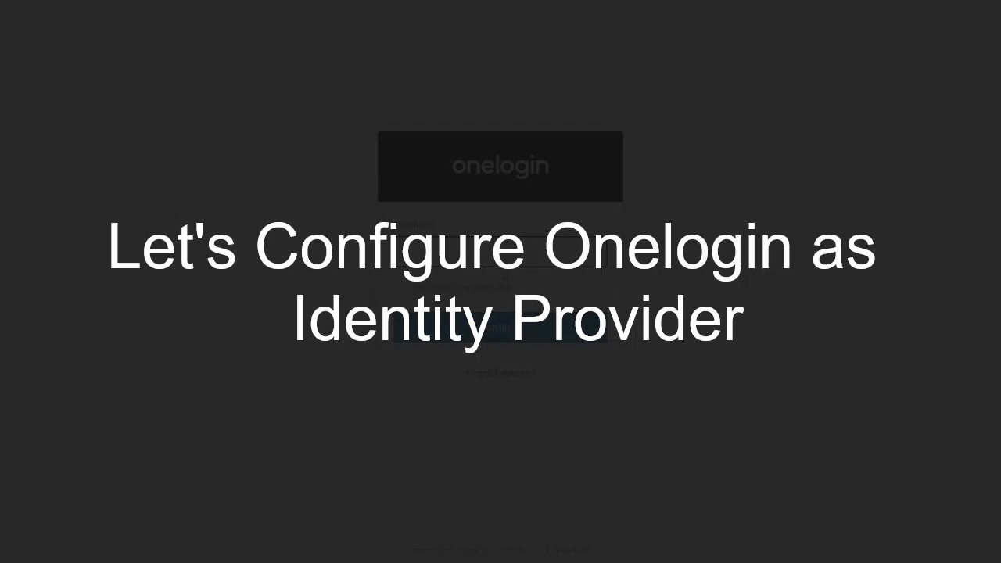
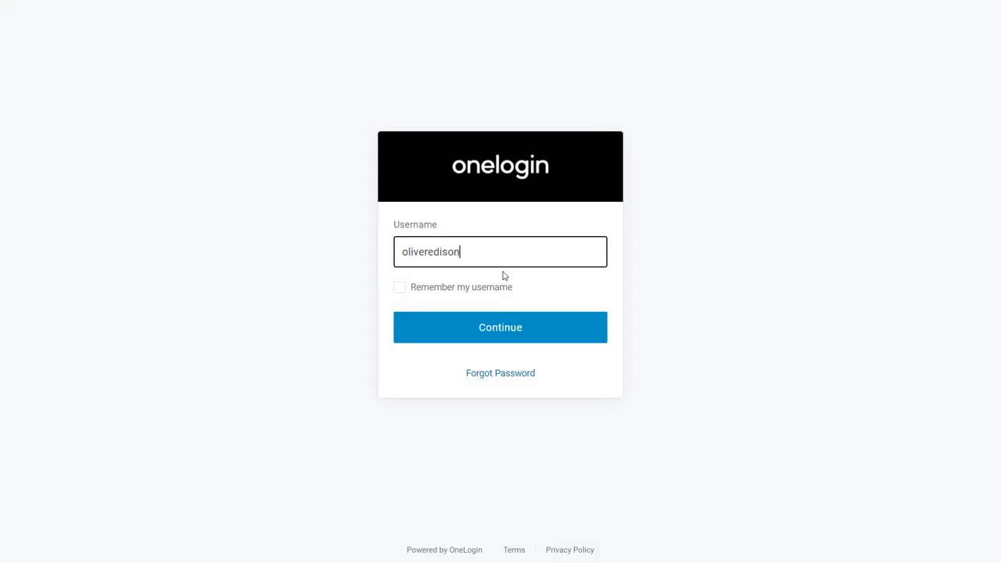
- Sign in to OneLogin with the administrator's e-mail address and password
{"action": "key", "text": "Return"}
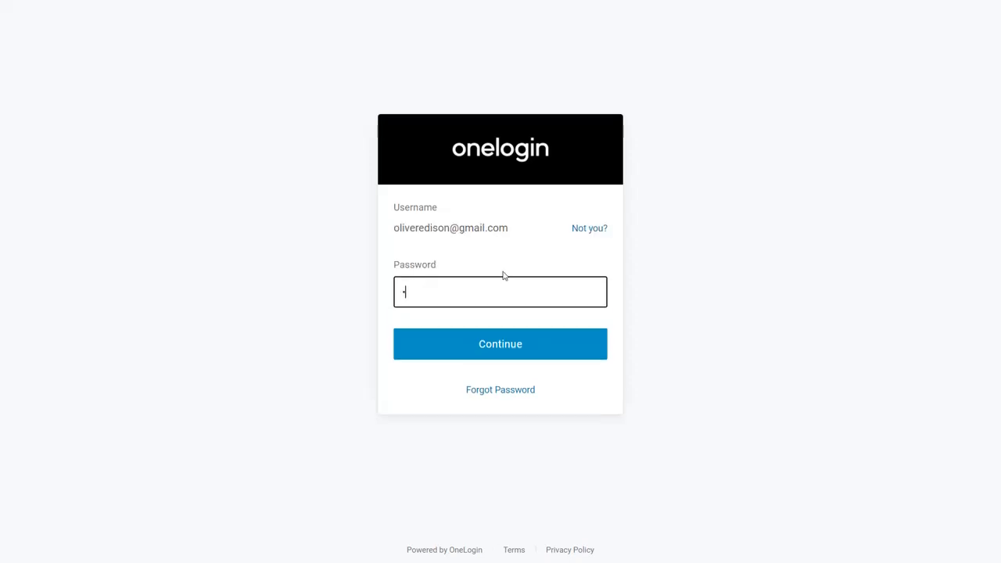
{"action": "left_click", "coordinate": [492, 347]}
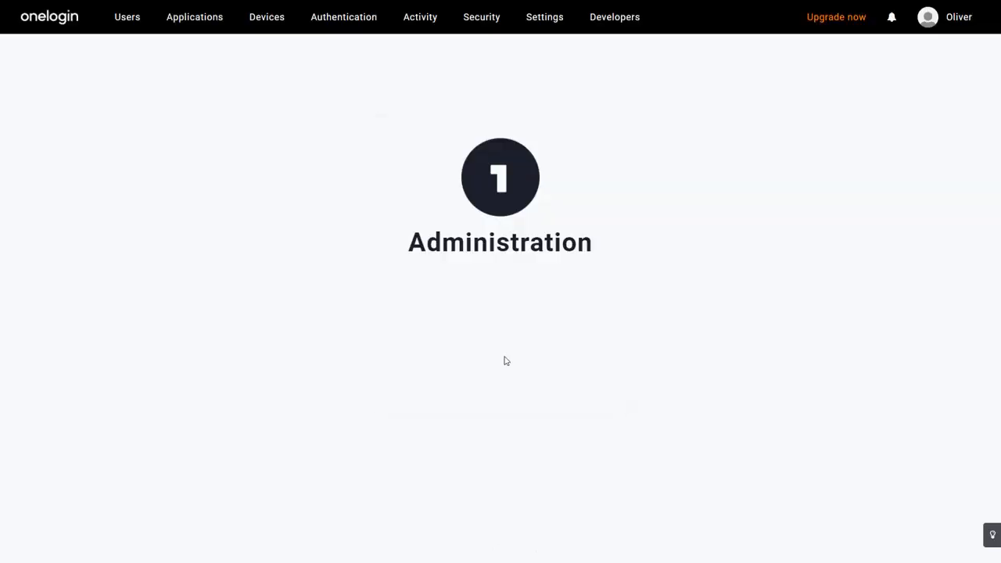
- Open the OneLogin applications list and start adding a new app
{"action": "mouse_move", "coordinate": [206, 27]}
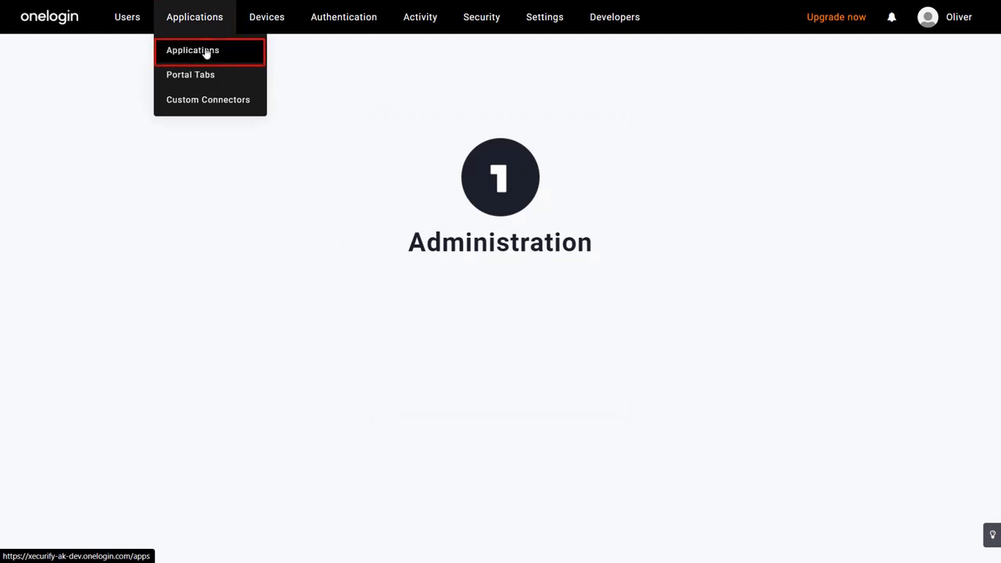
{"action": "left_click", "coordinate": [206, 50]}
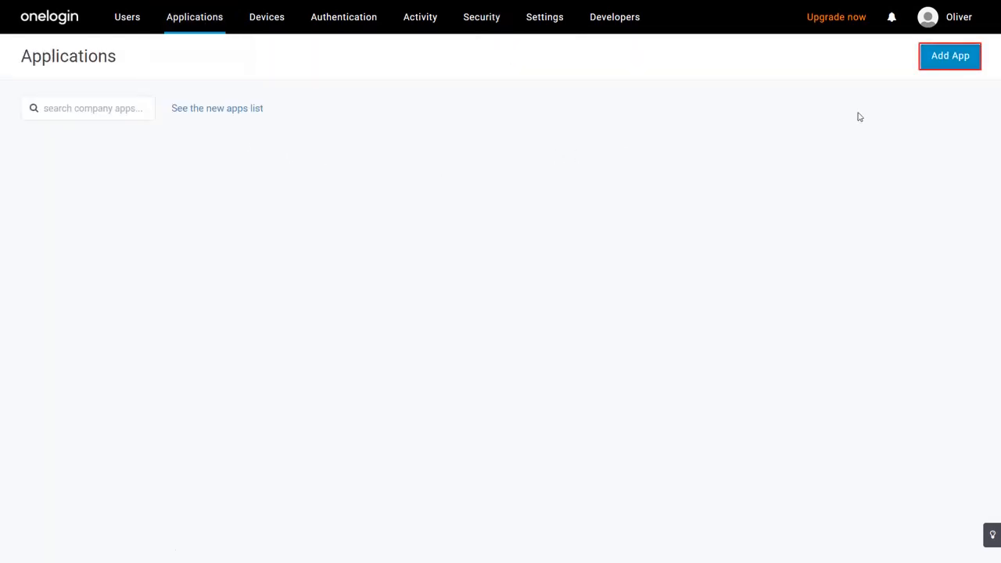
{"action": "left_click", "coordinate": [957, 64]}
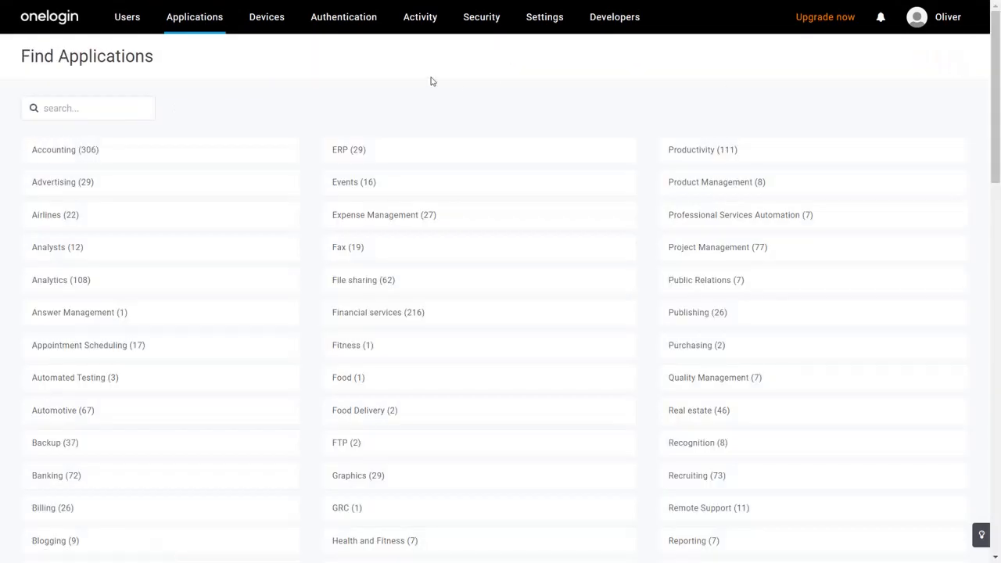
- Search the app catalogue for saml test connector and select SAML Test Connector (Advanced)
{"action": "left_click", "coordinate": [126, 107]}
{"action": "type", "text": "s"}
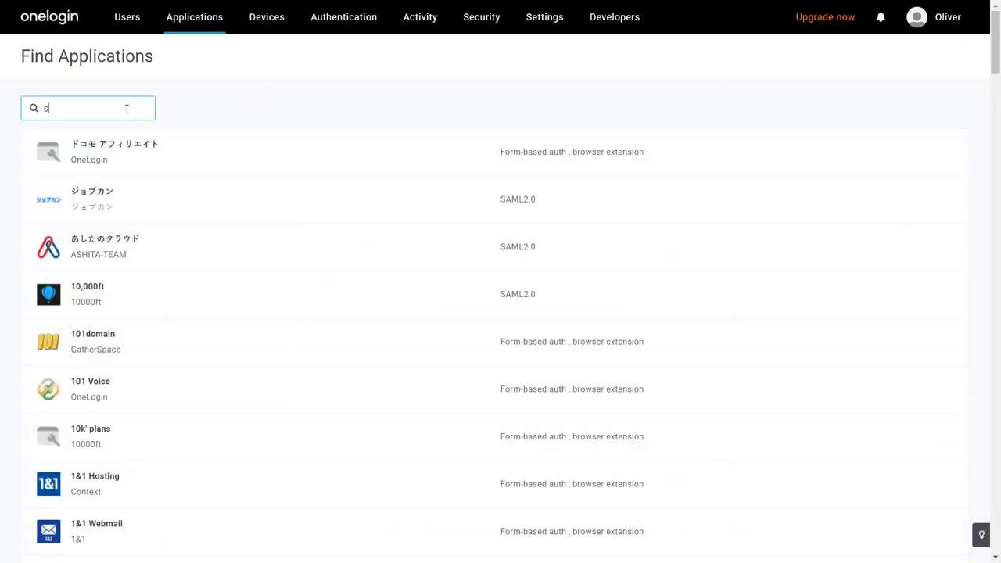
{"action": "type", "text": "aml test connect"}
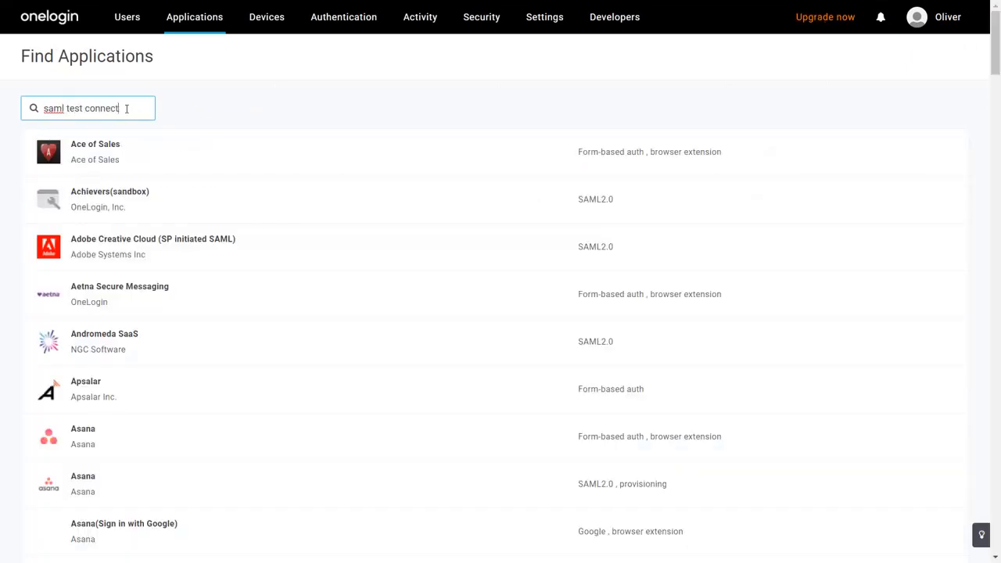
{"action": "type", "text": "or"}
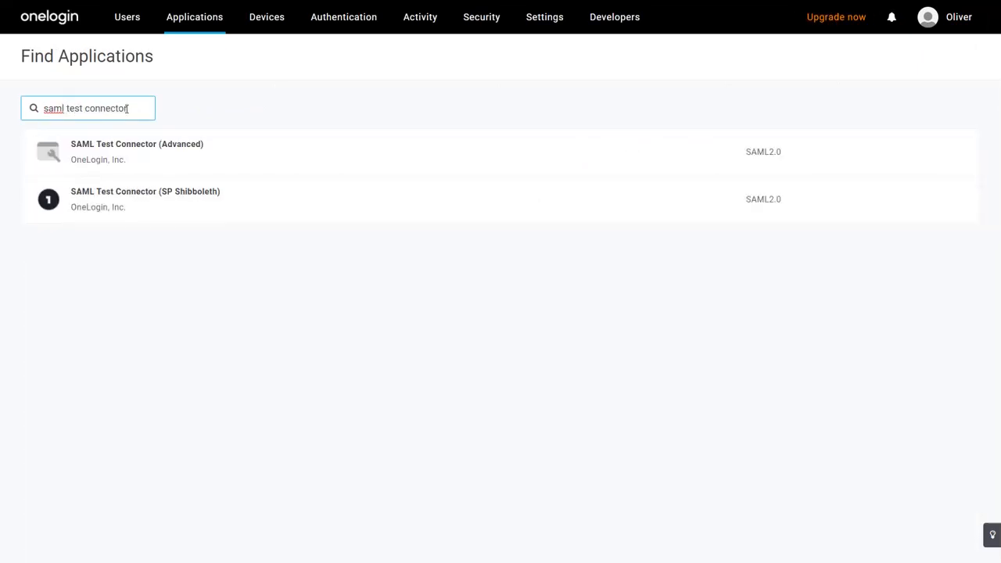
{"action": "left_click", "coordinate": [257, 160]}
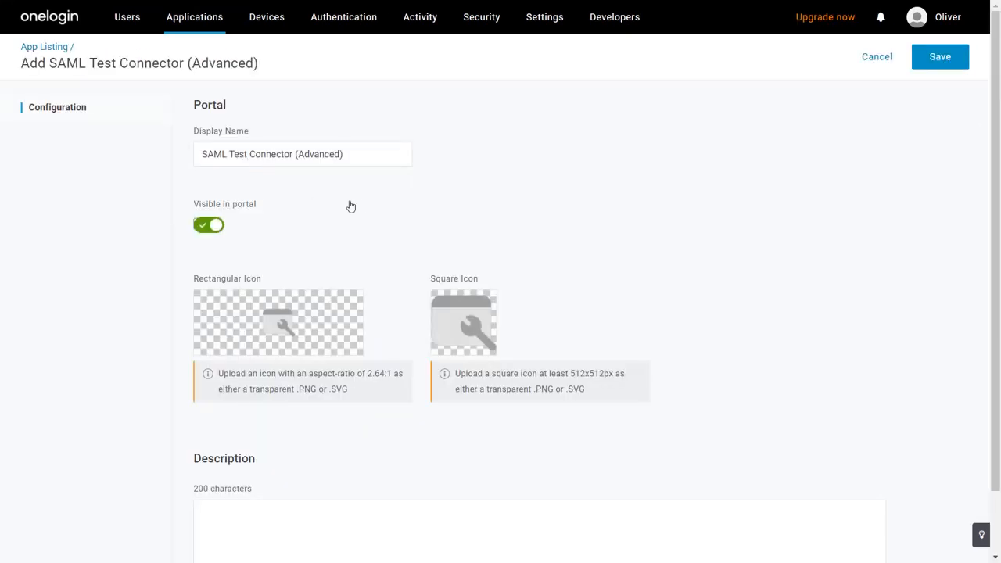
- Save the new SAML Test Connector (Advanced) app and open its Configuration settings
{"action": "left_click", "coordinate": [937, 62]}
{"action": "left_click", "coordinate": [966, 53]}
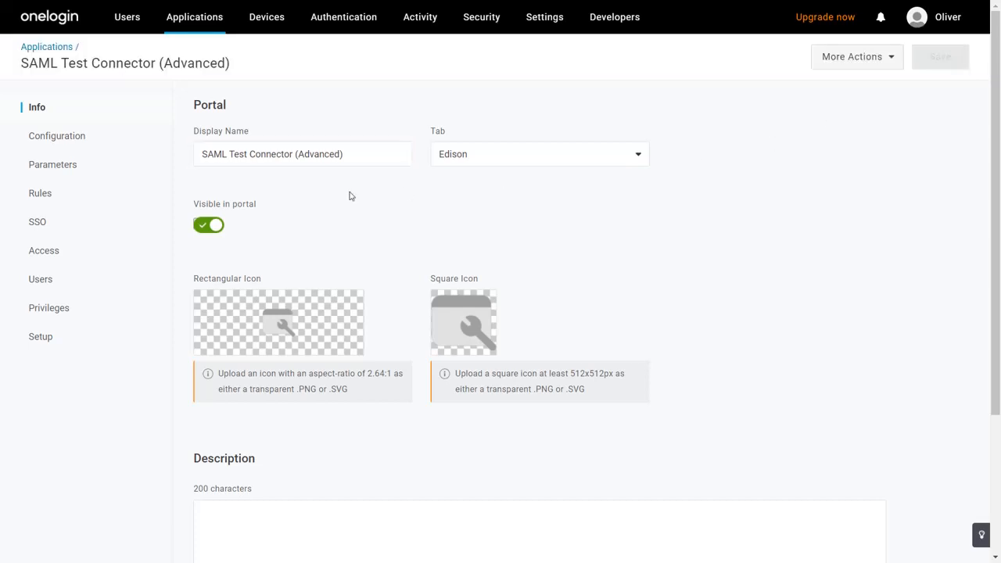
{"action": "left_click", "coordinate": [113, 145]}
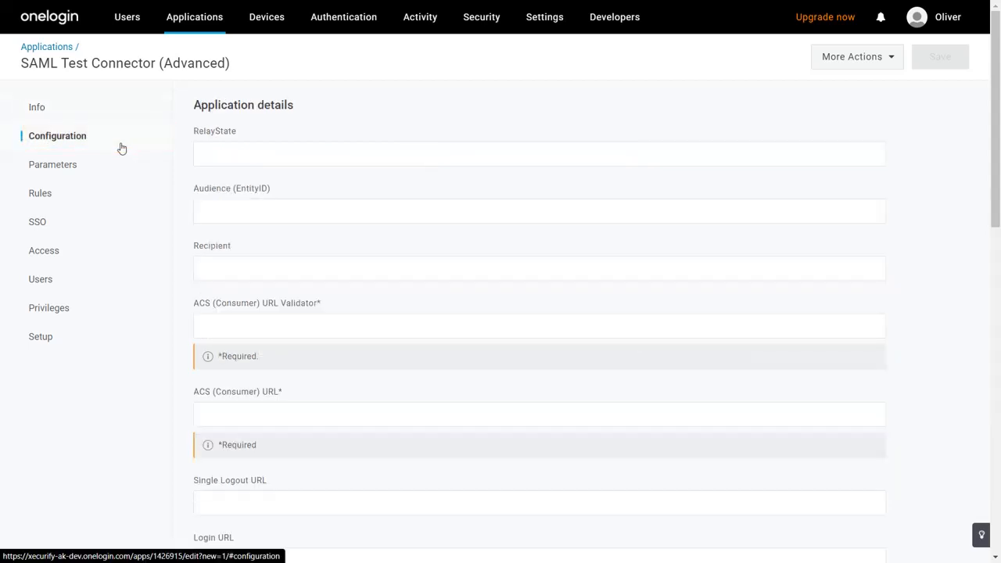
- Back in Jira, set the metadata option to By manually configuring the metadata on your IDP
{"action": "left_click", "coordinate": [227, 210]}
{"action": "key", "text": "ctrl+Tab"}
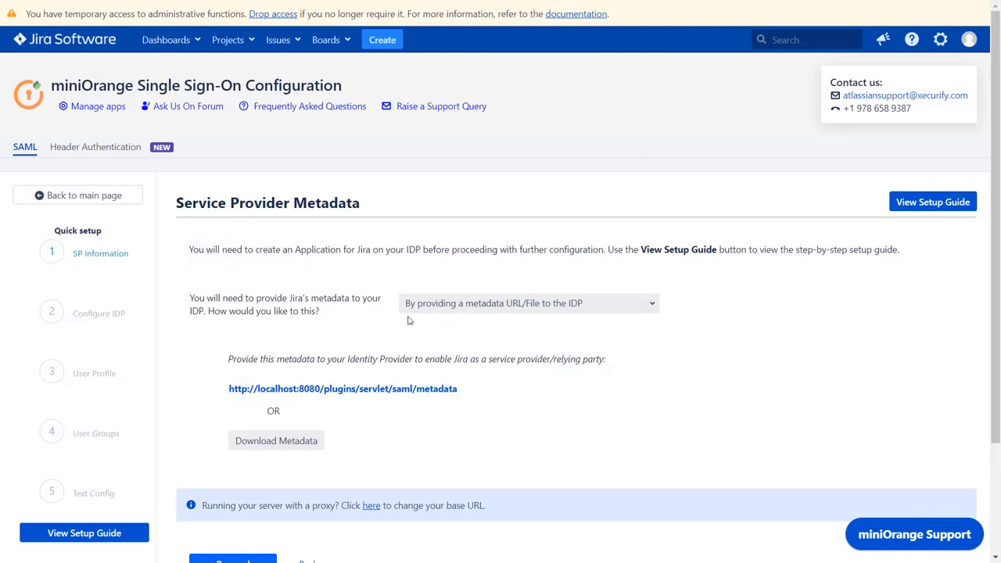
{"action": "left_click", "coordinate": [506, 304]}
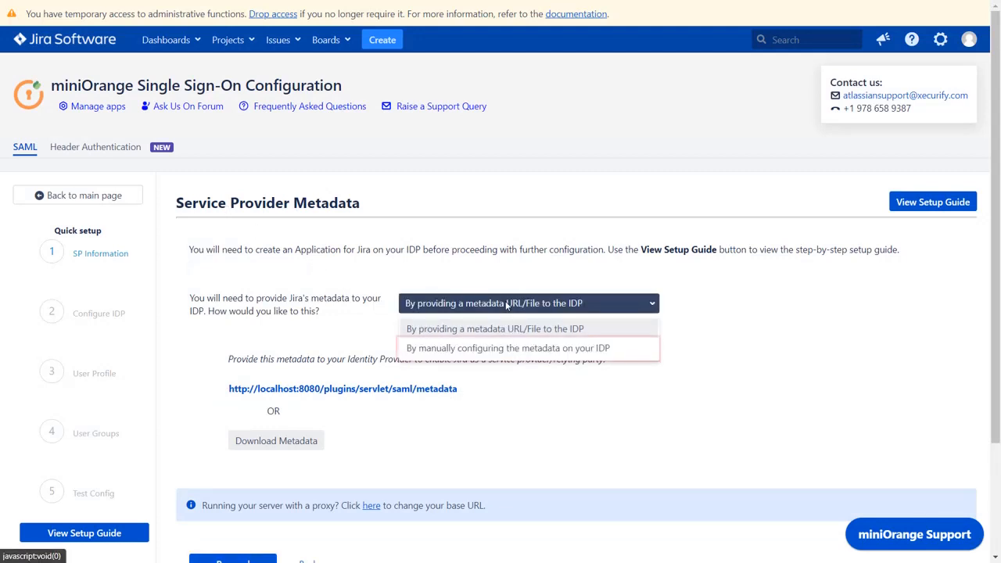
{"action": "left_click", "coordinate": [513, 347]}
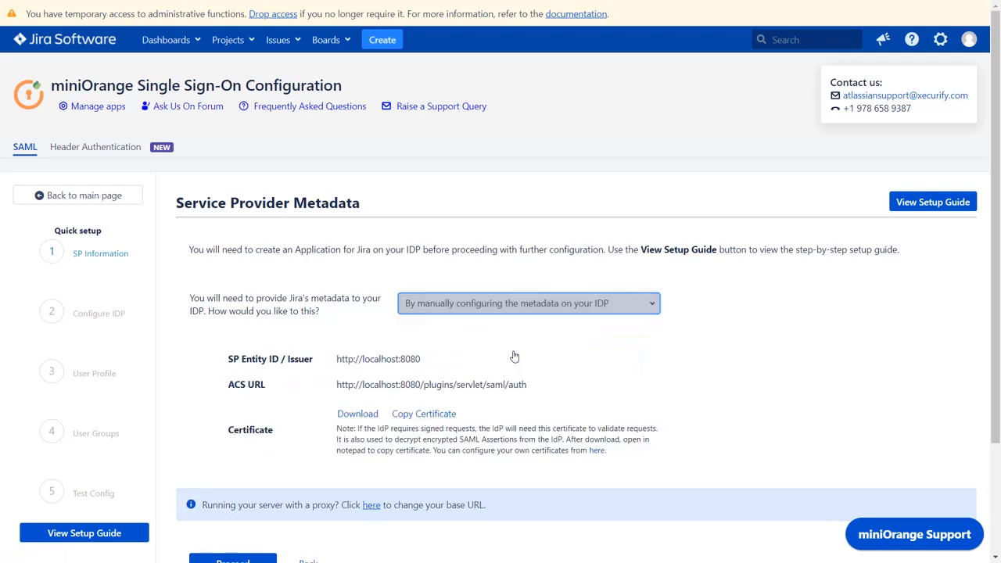
{"action": "scroll", "coordinate": [514, 352], "scroll_direction": "down", "scroll_amount": 1}
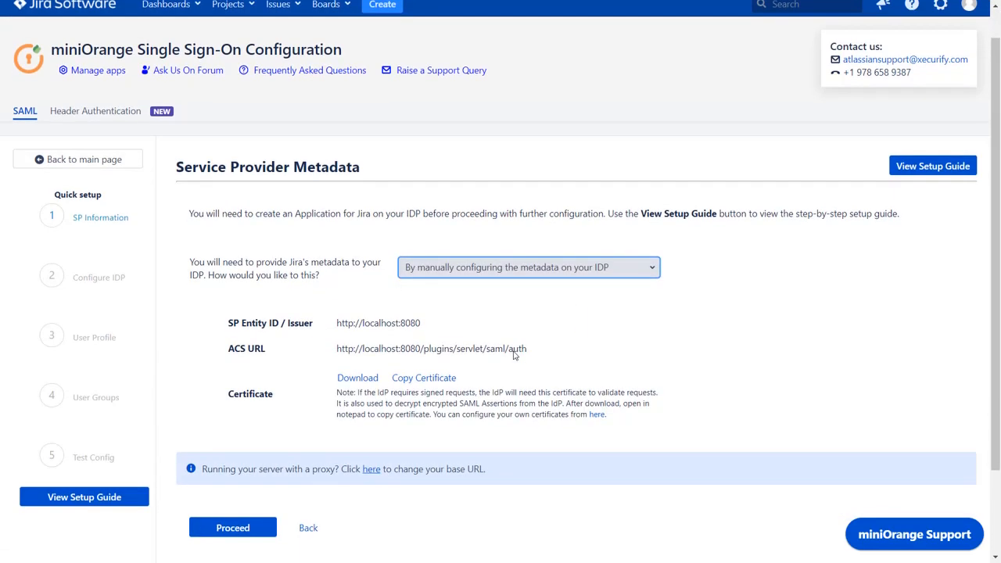
- Copy the SP Entity ID from Jira and paste it into OneLogin's Audience (EntityID) field
{"action": "left_click", "coordinate": [408, 323]}
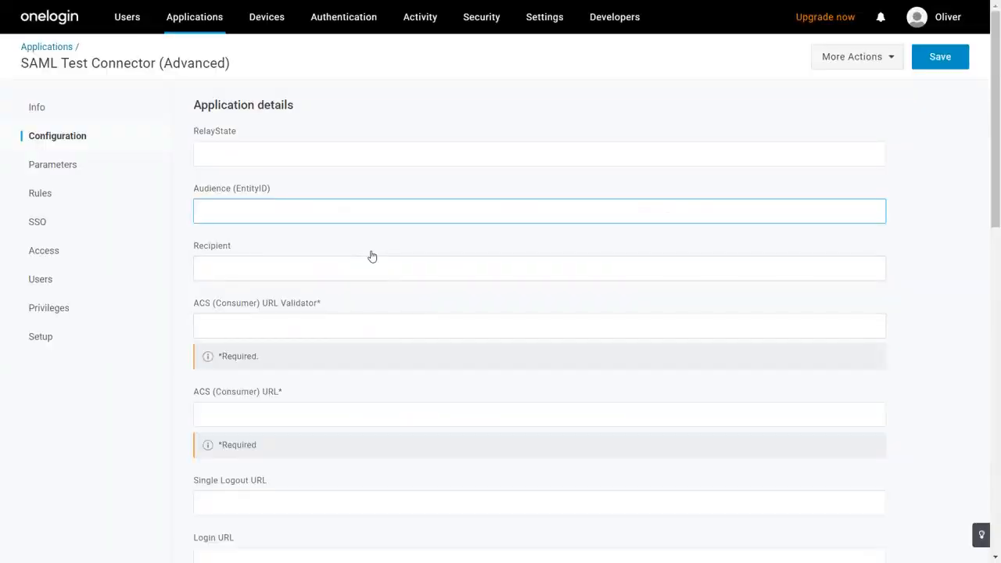
{"action": "key", "text": "ctrl+v"}
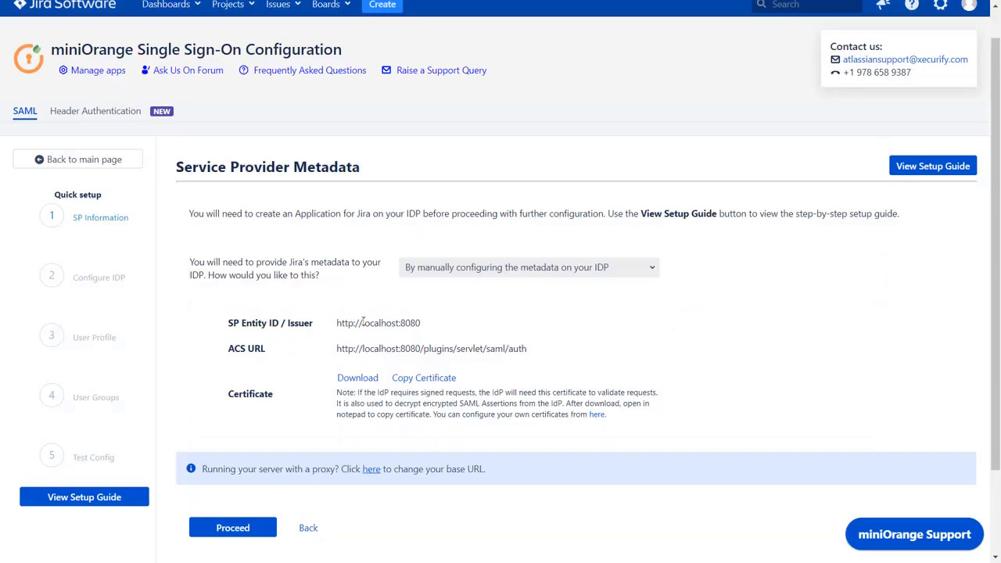
- Copy the ACS URL and paste it into both the ACS (Consumer) URL Validator and ACS (Consumer) URL fields
{"action": "left_click", "coordinate": [499, 349]}
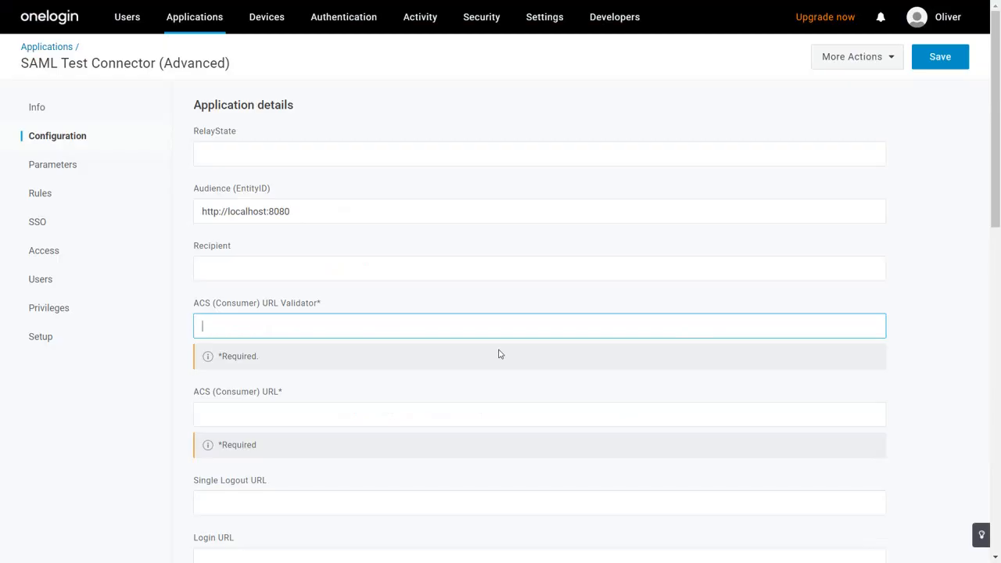
{"action": "key", "text": "ctrl+v"}
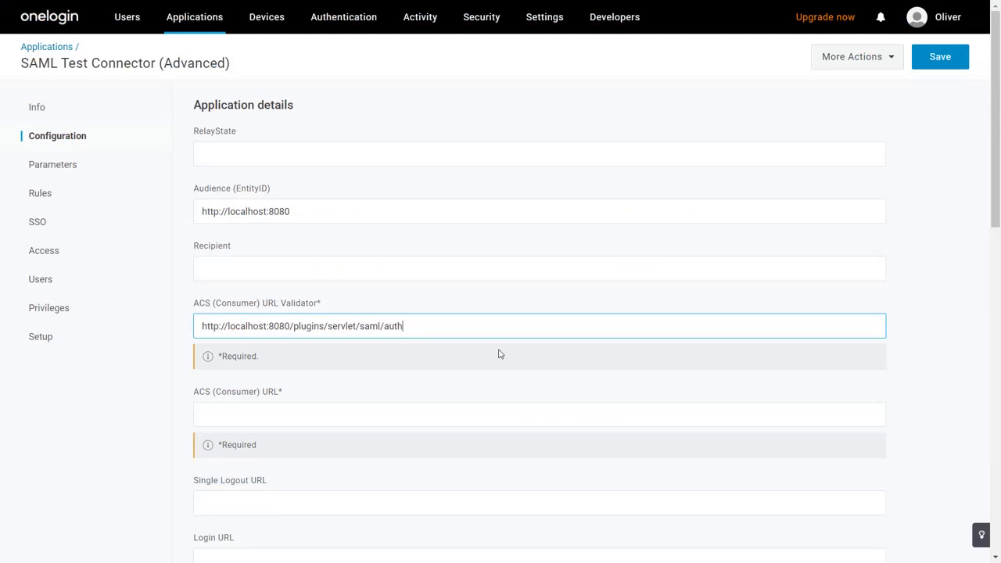
{"action": "left_click", "coordinate": [461, 410]}
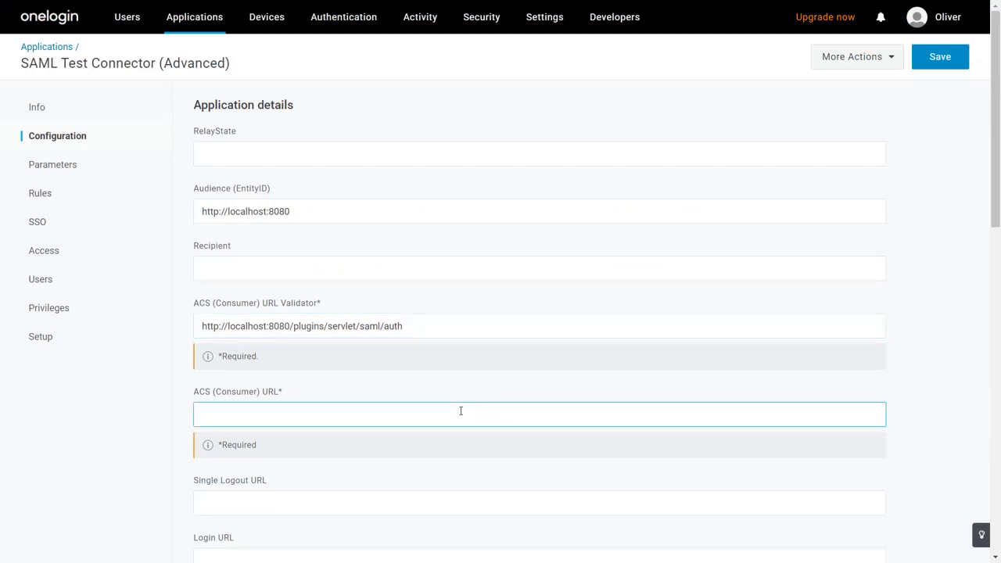
{"action": "key", "text": "ctrl+v"}
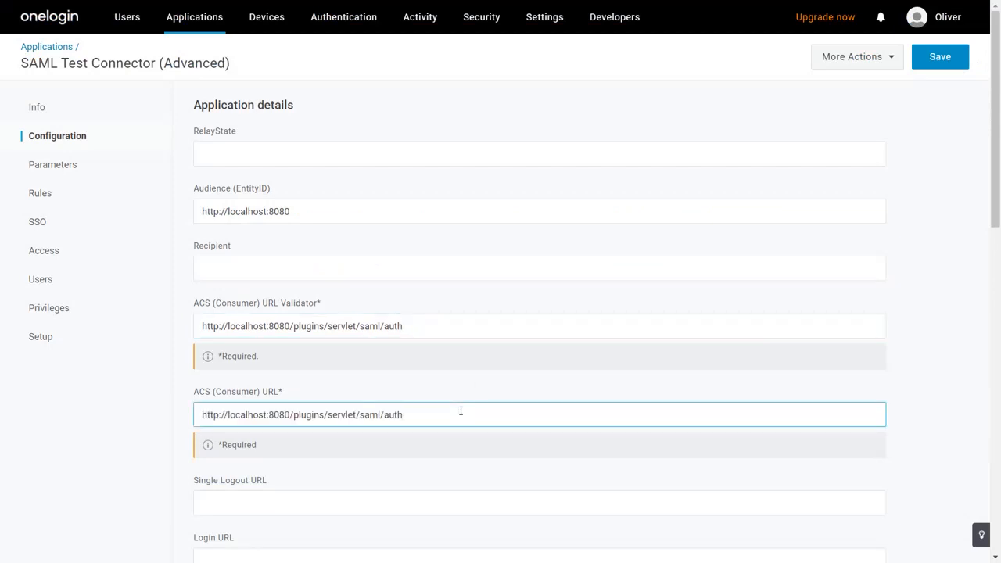
- In Parameters, add a new field named FirstName with Include in SAML assertion enabled
{"action": "left_click", "coordinate": [121, 175]}
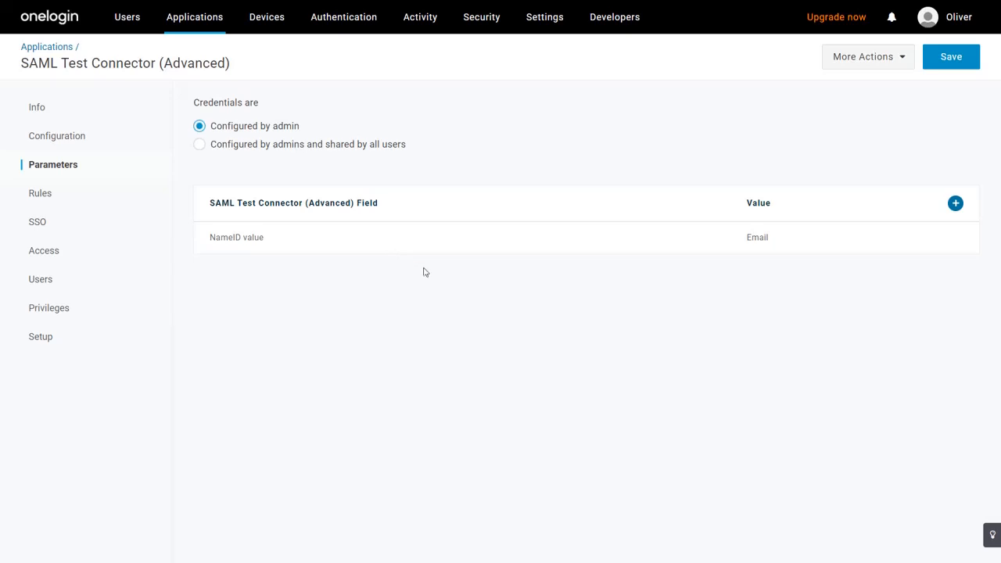
{"action": "left_click", "coordinate": [956, 203]}
{"action": "left_click", "coordinate": [528, 138]}
{"action": "type", "text": "Fir"}
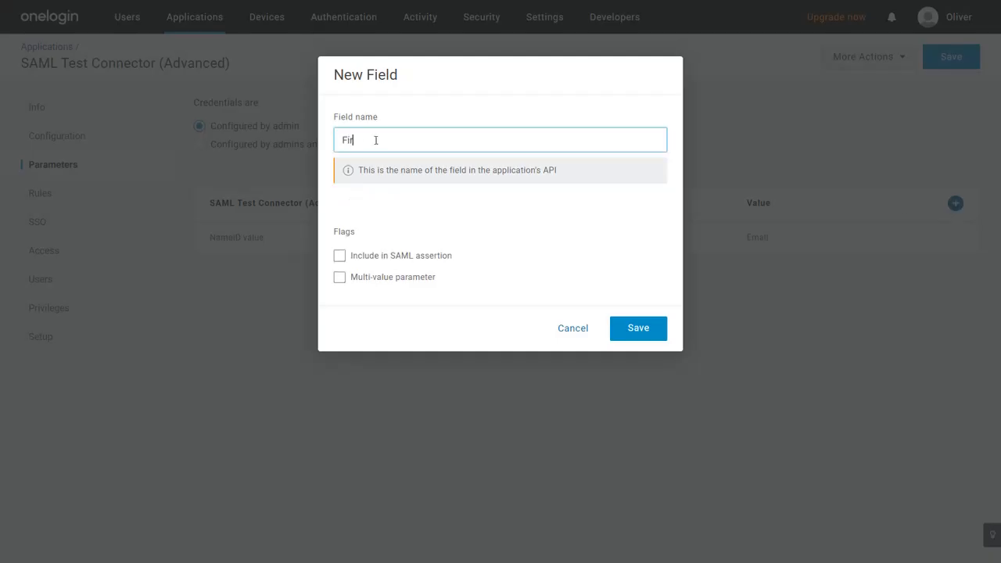
{"action": "type", "text": "stName"}
{"action": "left_click", "coordinate": [391, 256]}
{"action": "left_click", "coordinate": [626, 330]}
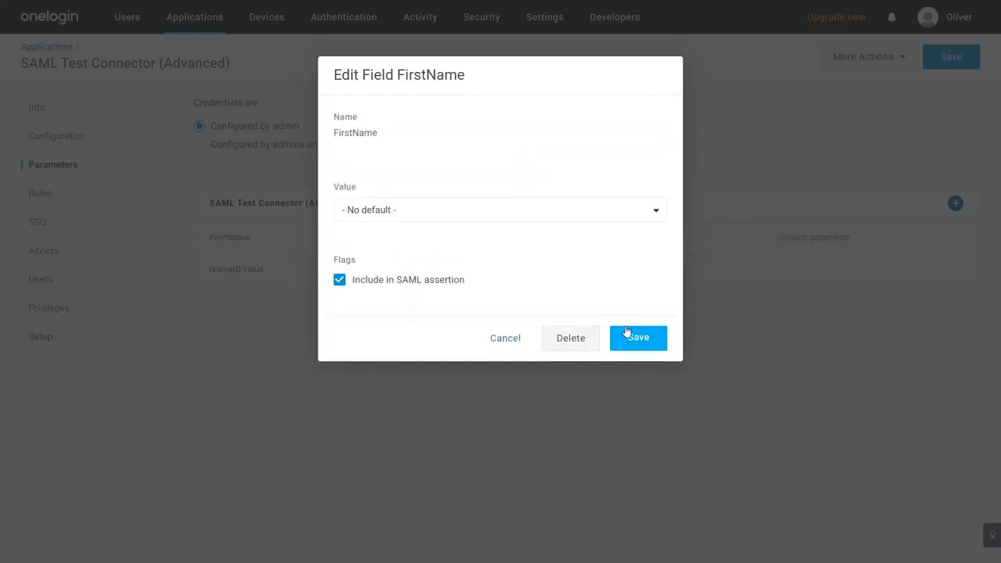
- Set the FirstName field's value to First Name and save it
{"action": "left_click", "coordinate": [562, 211]}
{"action": "type", "text": "firs"}
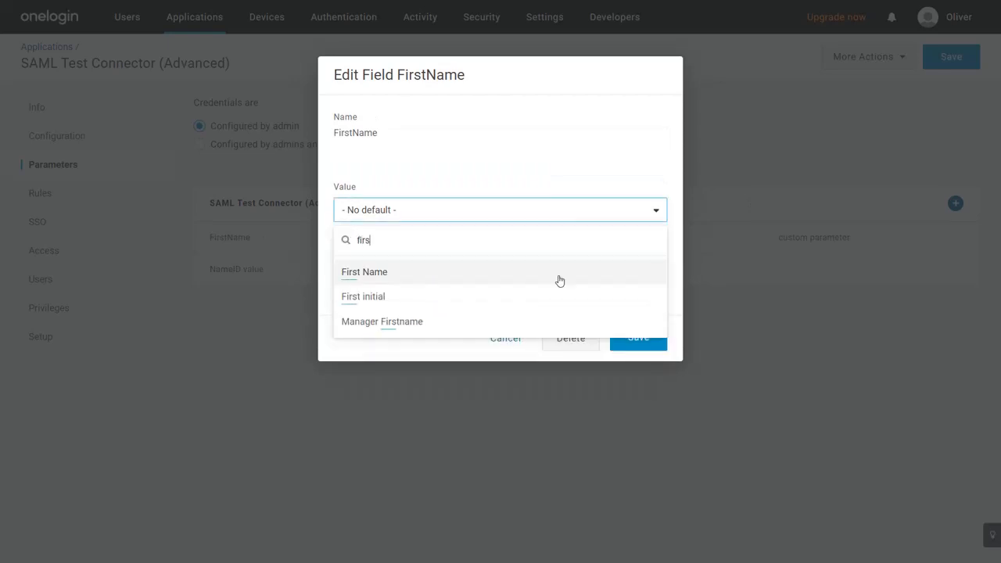
{"action": "left_click", "coordinate": [557, 274]}
{"action": "left_click", "coordinate": [623, 338]}
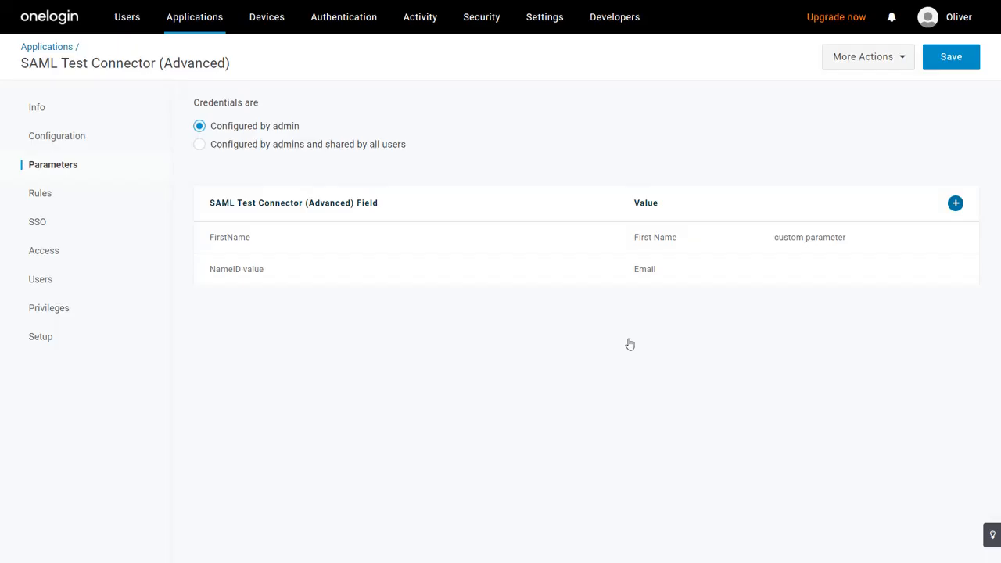
- Add another field named LastName with Include in SAML assertion enabled
{"action": "left_click", "coordinate": [954, 204]}
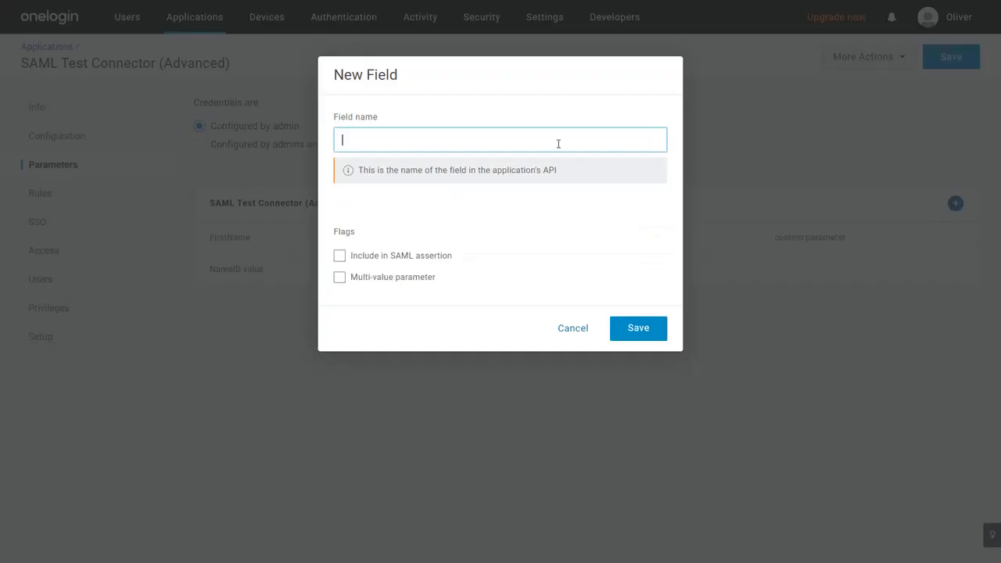
{"action": "type", "text": "LastName"}
{"action": "left_click", "coordinate": [422, 262]}
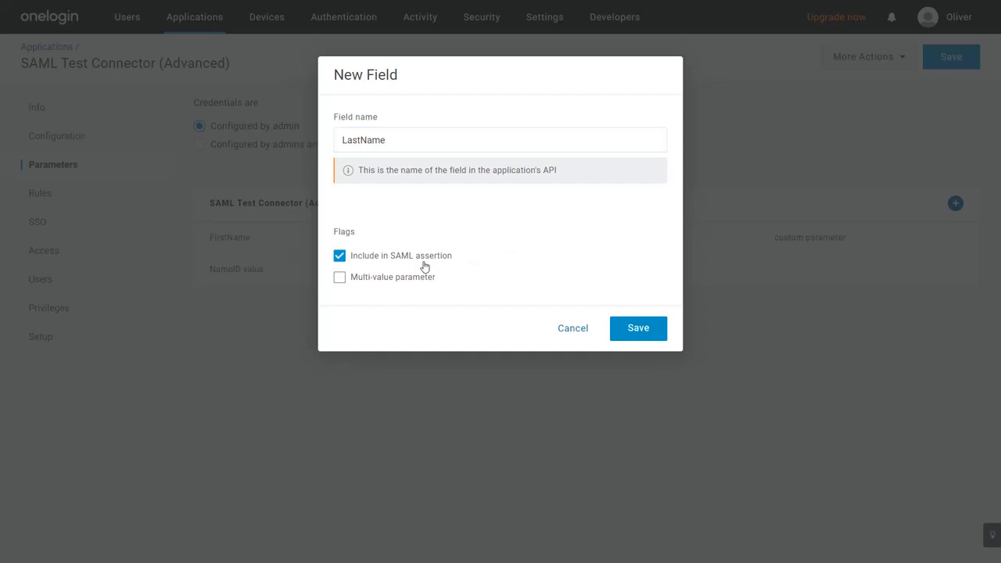
{"action": "left_click", "coordinate": [630, 327]}
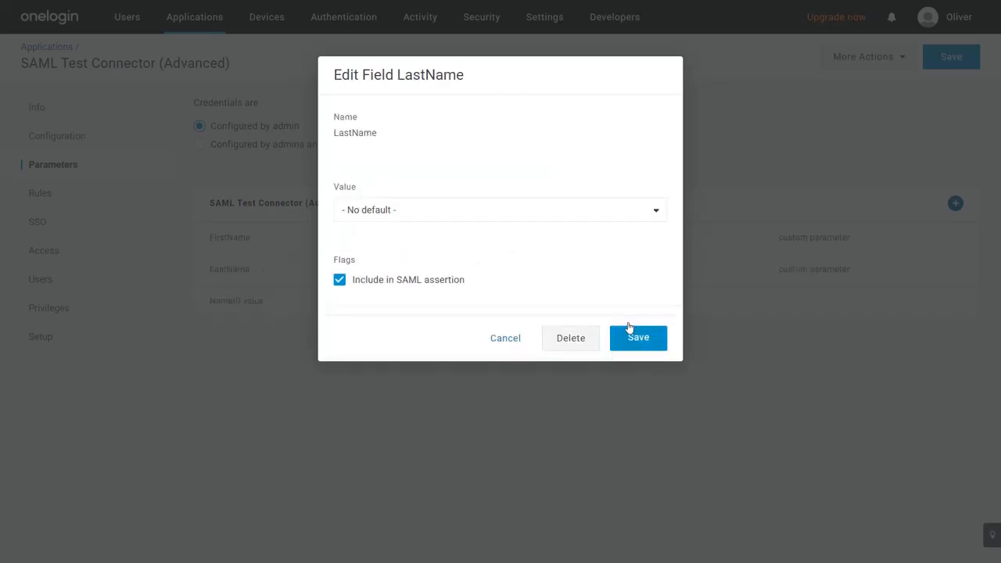
- Set the LastName field's value to Last Name, save the field, and save the OneLogin application
{"action": "left_click", "coordinate": [525, 211]}
{"action": "type", "text": "las"}
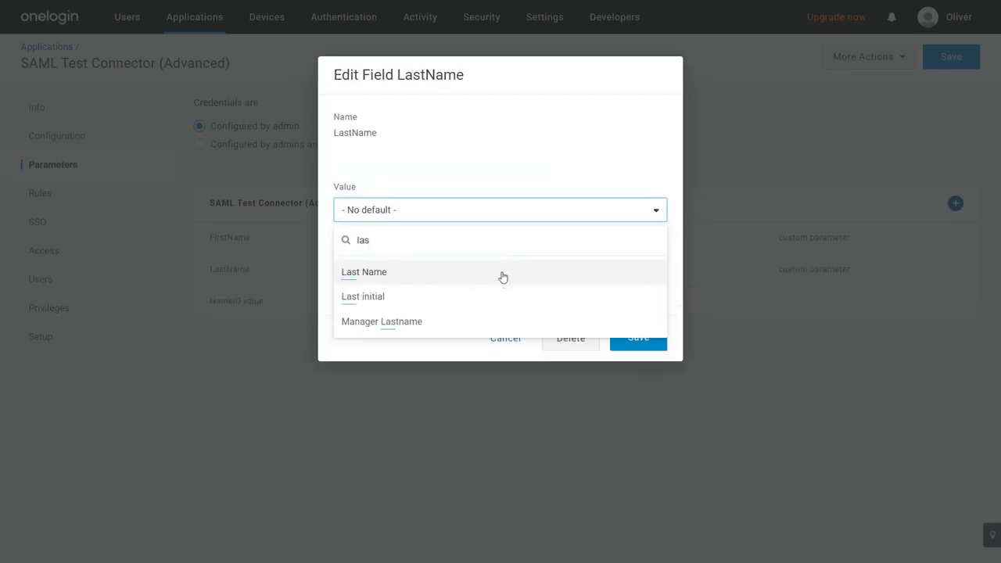
{"action": "left_click", "coordinate": [503, 275]}
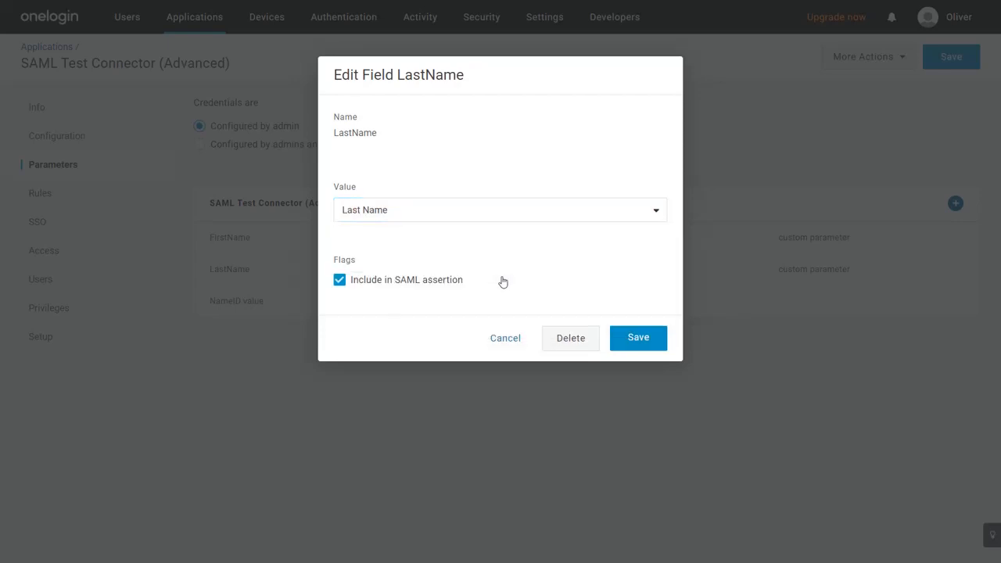
{"action": "left_click", "coordinate": [635, 339]}
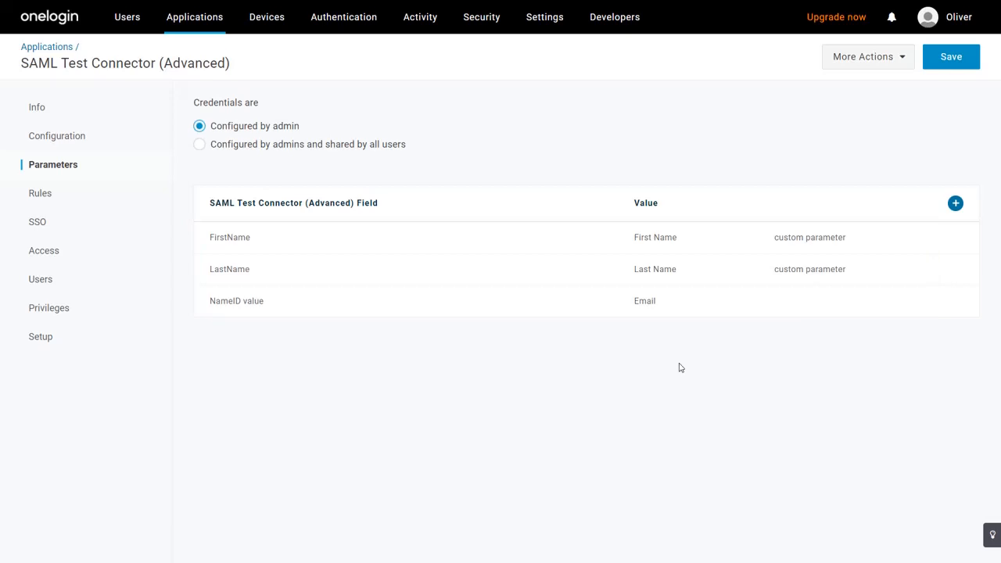
{"action": "left_click", "coordinate": [952, 62]}
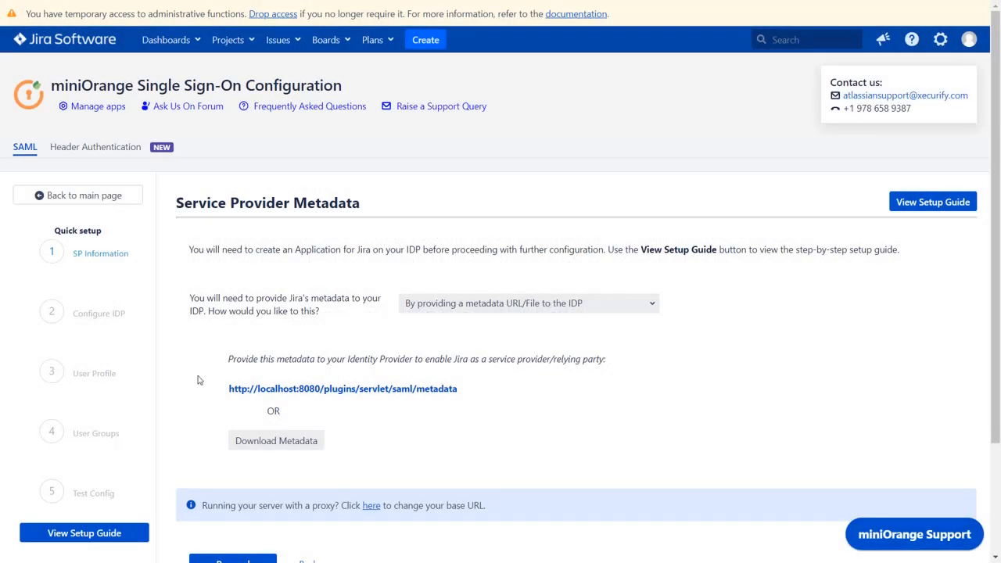
- Proceed to the Configure IDP step and set the custom IDP name to Onelogin Login
{"action": "scroll", "coordinate": [198, 380], "scroll_direction": "down", "scroll_amount": 3}
{"action": "left_click", "coordinate": [231, 427]}
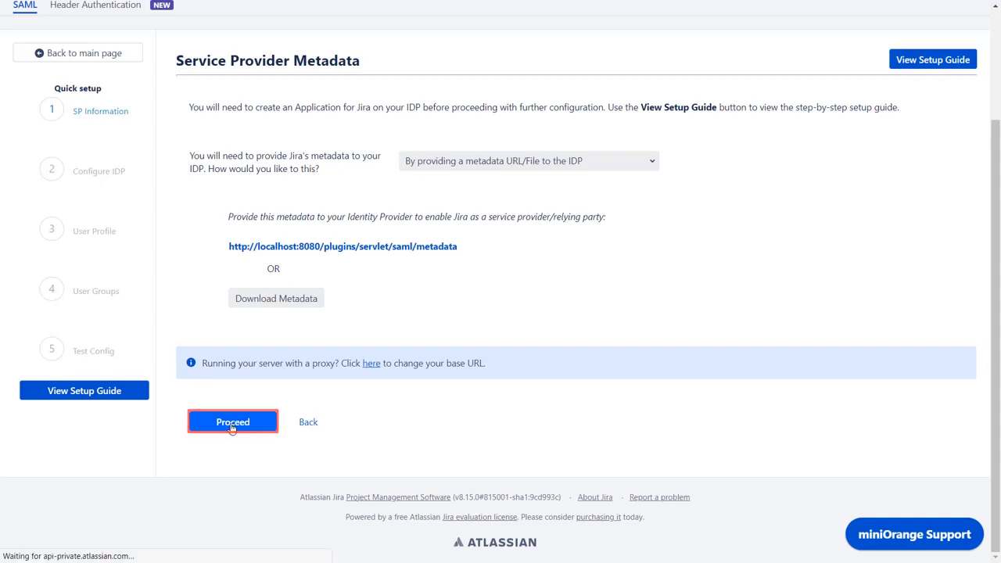
{"action": "left_click", "coordinate": [480, 377]}
{"action": "type", "text": "Onelogin"}
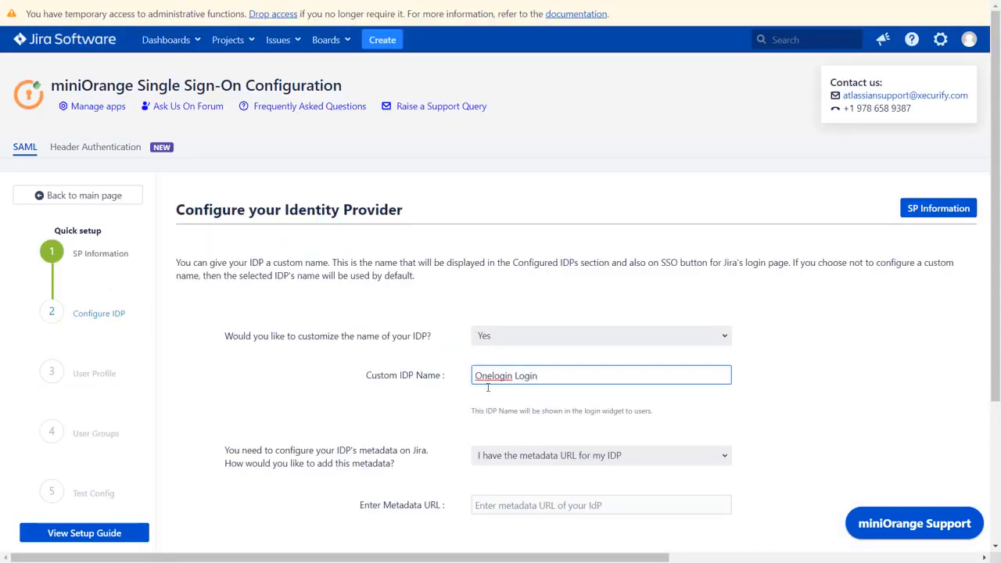
{"action": "type", "text": " Login"}
- Choose to add the IDP metadata from a file which contains the metadata
{"action": "scroll", "coordinate": [507, 442], "scroll_direction": "down", "scroll_amount": 2}
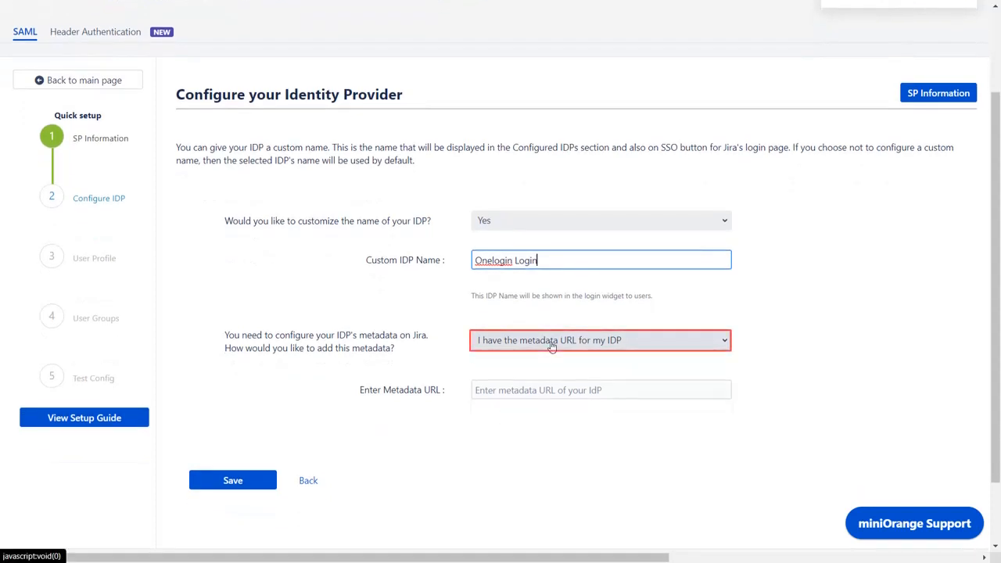
{"action": "left_click", "coordinate": [552, 341]}
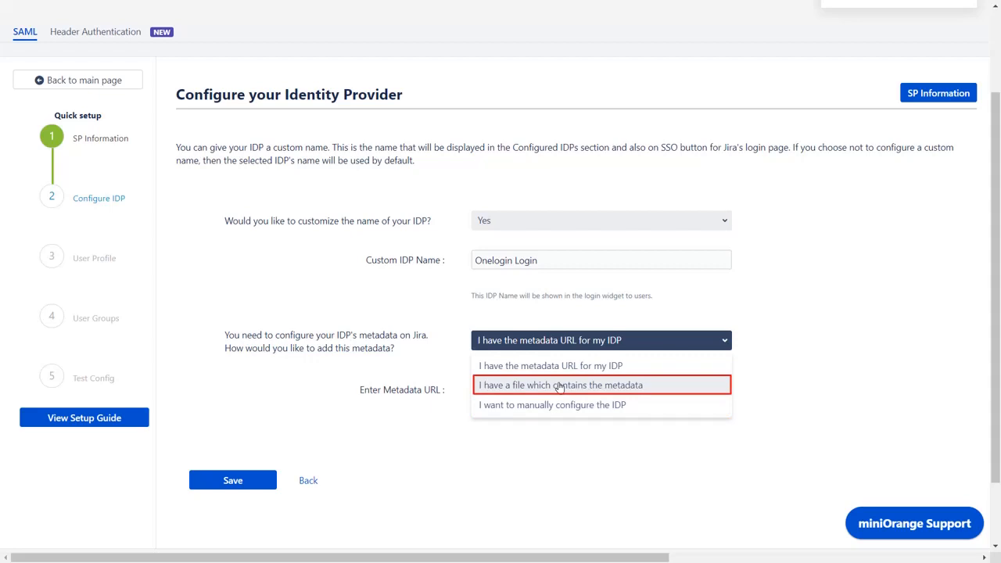
{"action": "left_click", "coordinate": [559, 386]}
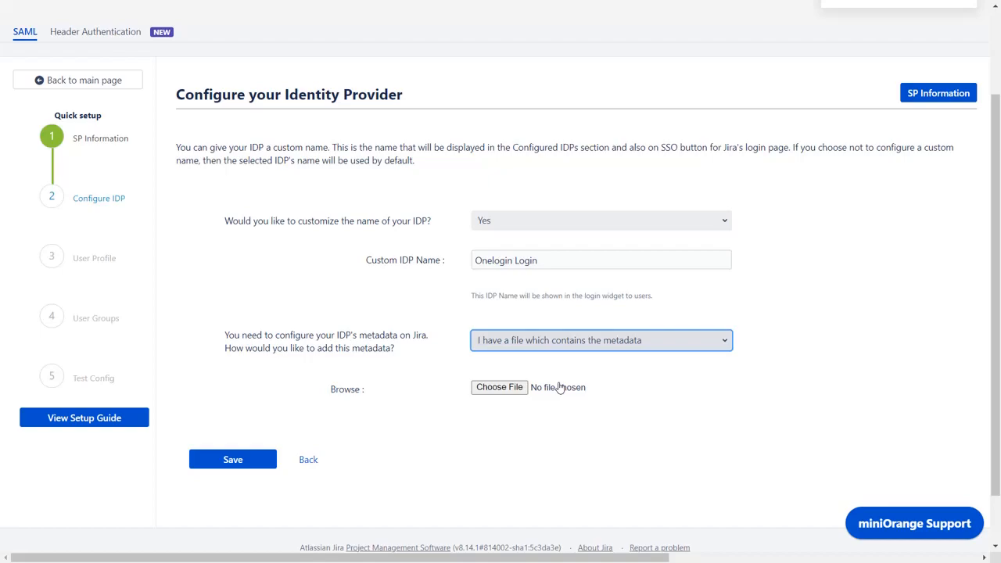
- Download the application's SAML Metadata XML file from OneLogin and return to the Jira tab
{"action": "key", "text": "ctrl+Tab"}
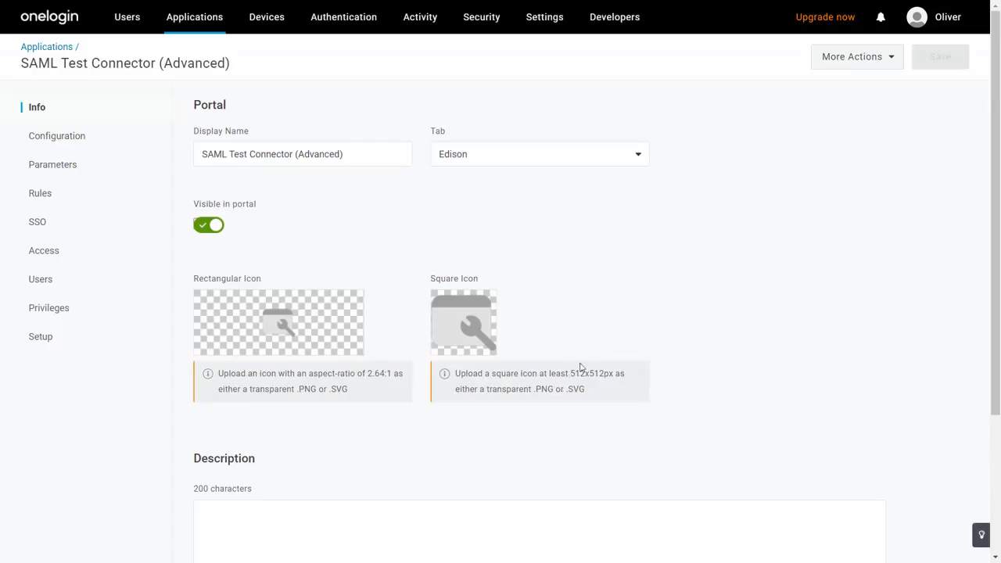
{"action": "left_click", "coordinate": [864, 61]}
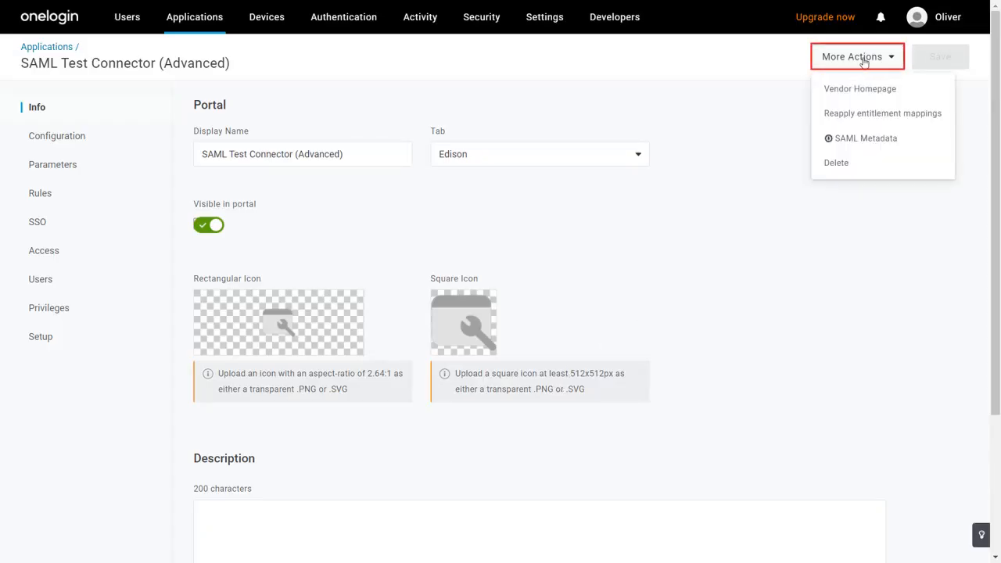
{"action": "left_click", "coordinate": [868, 138]}
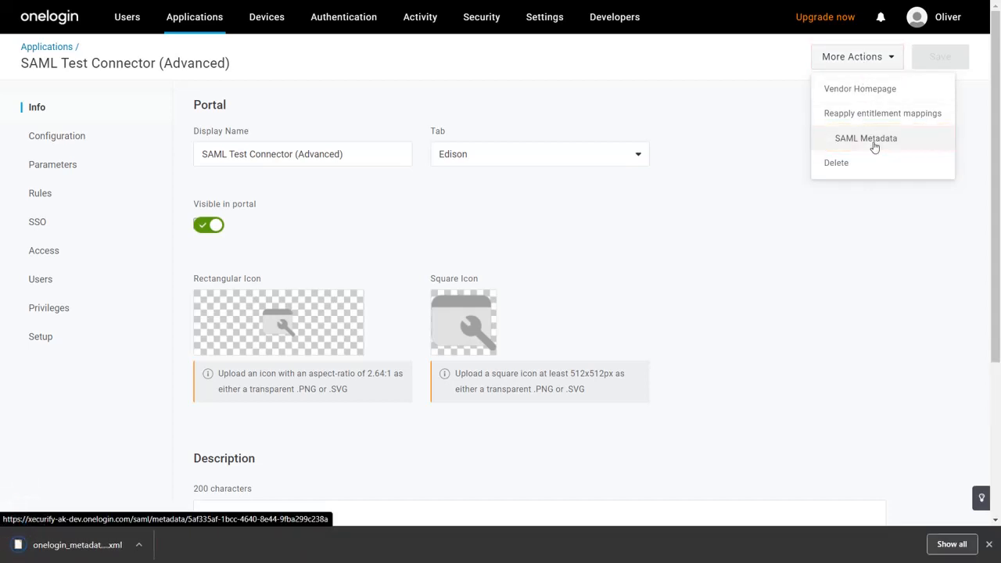
{"action": "key", "text": "ctrl+Tab"}
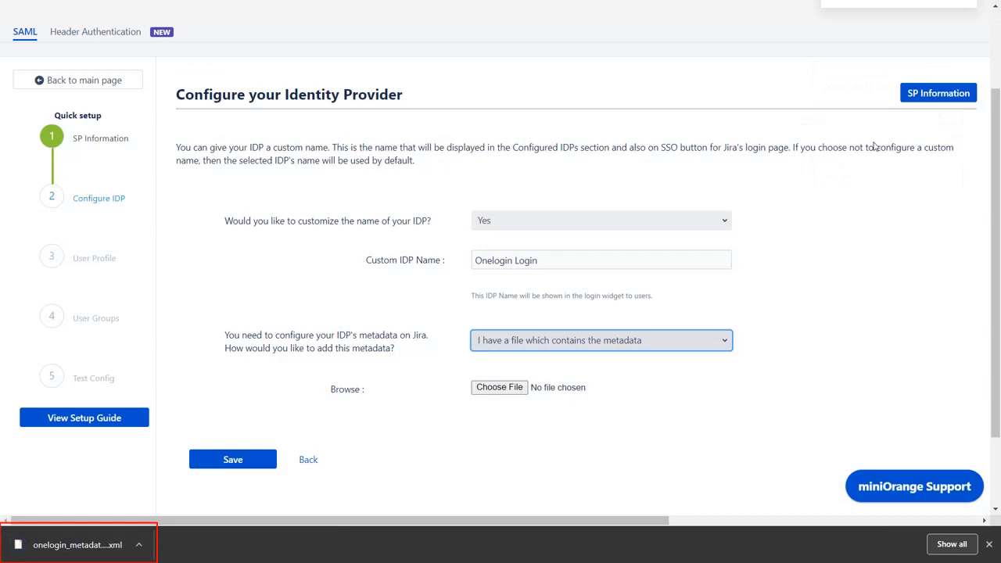
- Upload the downloaded OneLogin metadata file to the IDP configuration and save it
{"action": "left_click", "coordinate": [854, 240]}
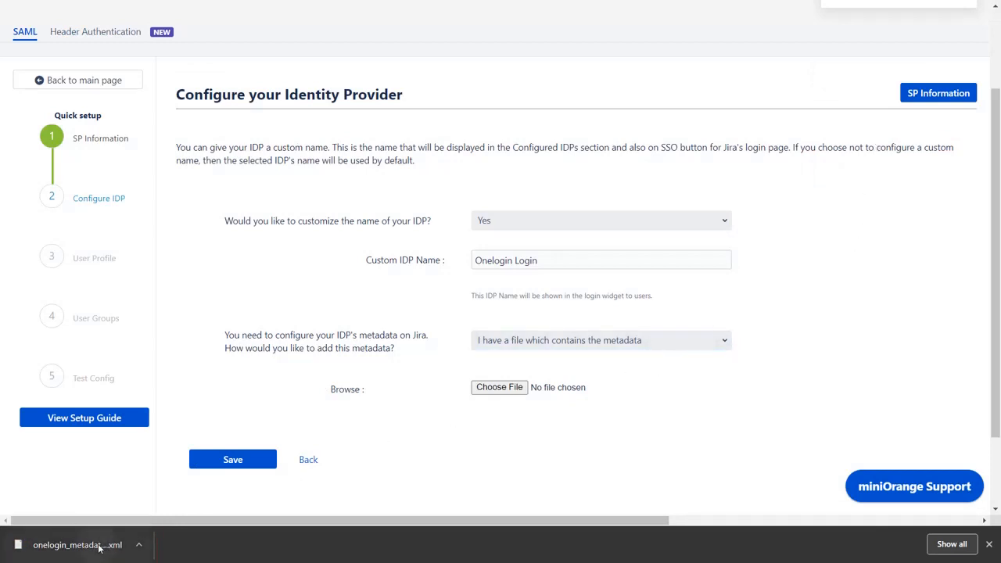
{"action": "left_click_drag", "start_coordinate": [78, 545], "coordinate": [500, 389]}
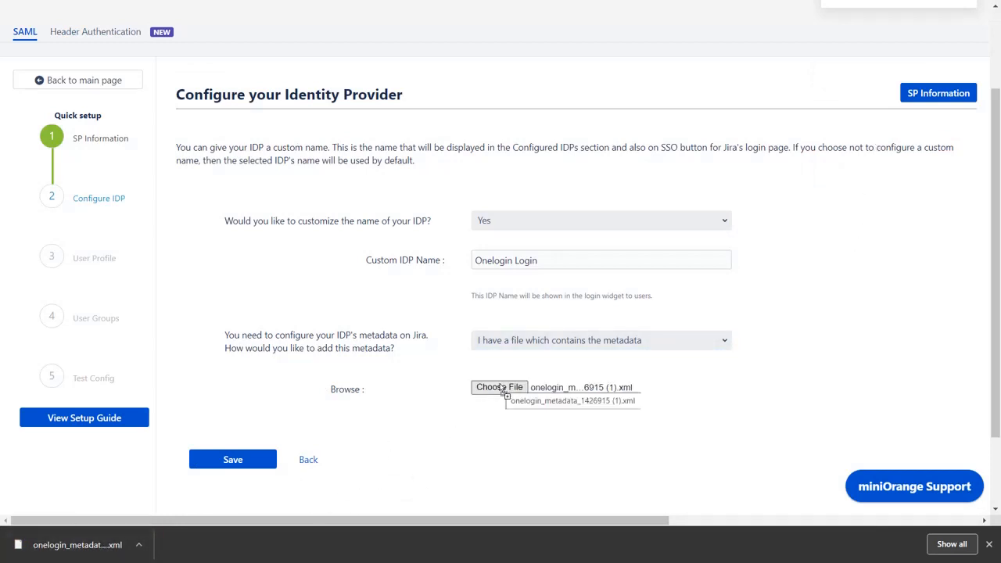
{"action": "left_click", "coordinate": [259, 459]}
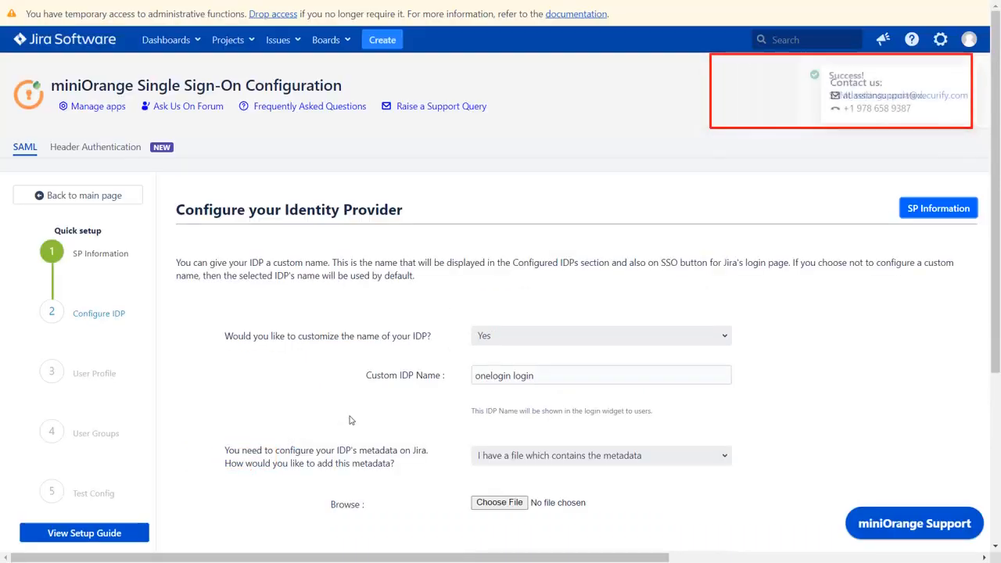
- Open the Test and Get Attributes URL in a new browser tab
{"action": "scroll", "coordinate": [351, 418], "scroll_direction": "down", "scroll_amount": 3}
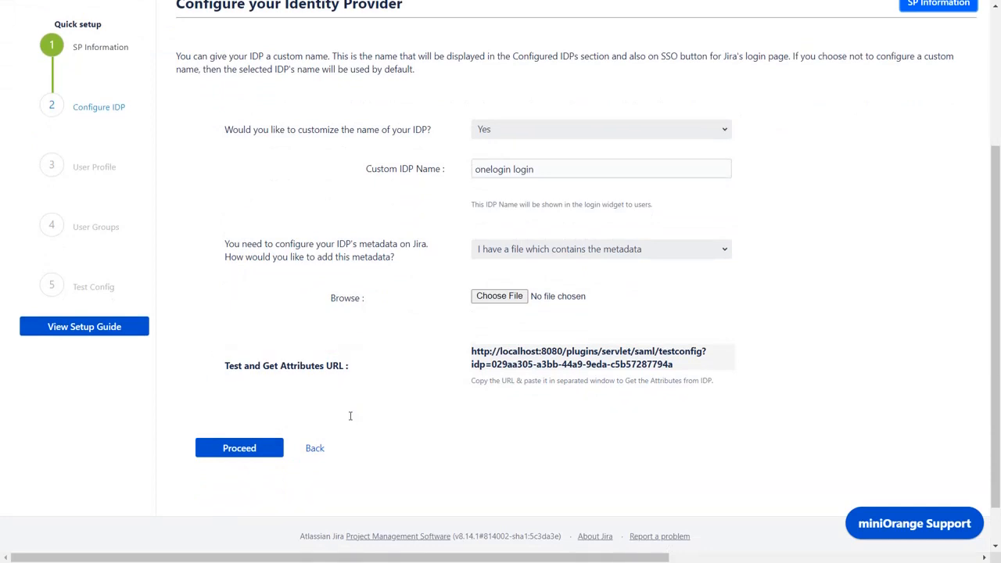
{"action": "left_click", "coordinate": [543, 357]}
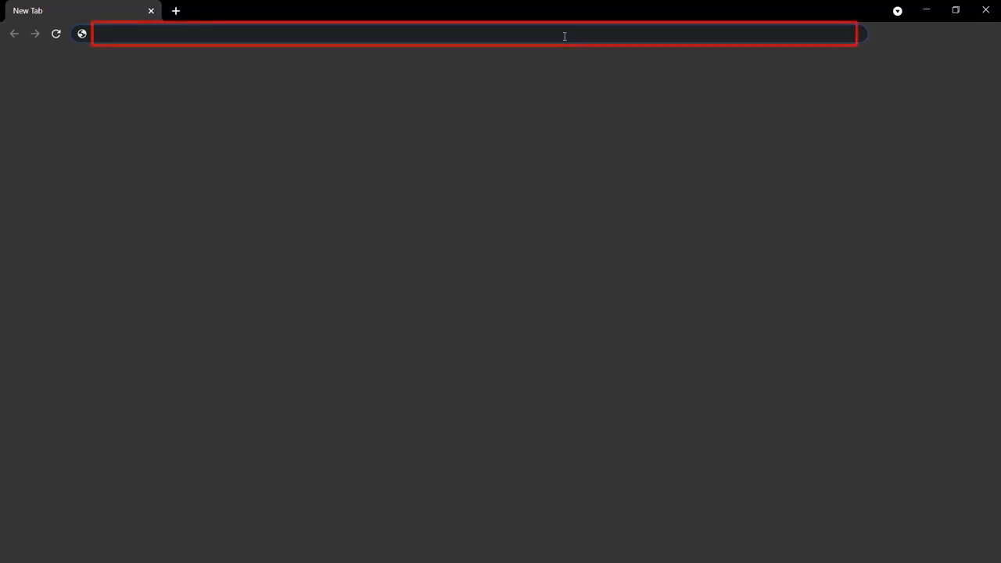
{"action": "type", "text": "http://localhost:8080/plugins/servlet/saml/testconfig?idp=029aa305-a3bb-44a9-9eda-c5b57287794a"}
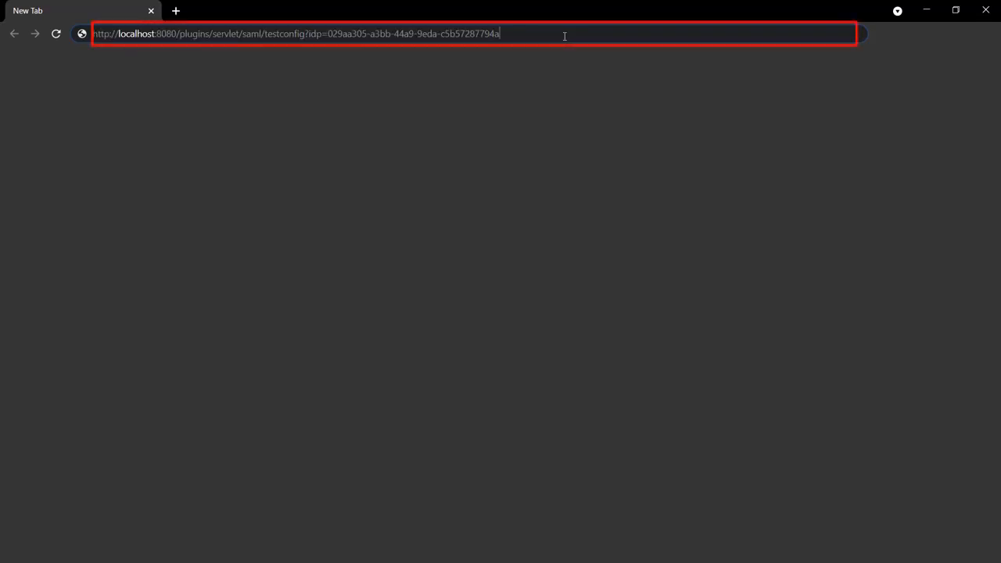
{"action": "key", "text": "Return"}
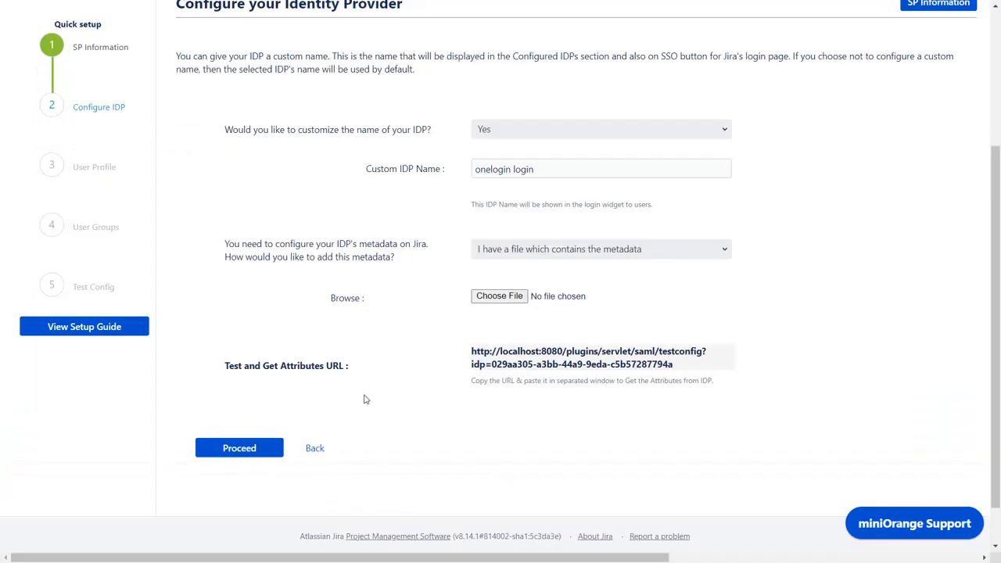
- Proceed to User Profile and specify that the IDP has separate first and last name attributes
{"action": "left_click", "coordinate": [227, 449]}
{"action": "scroll", "coordinate": [237, 444], "scroll_direction": "down", "scroll_amount": 3}
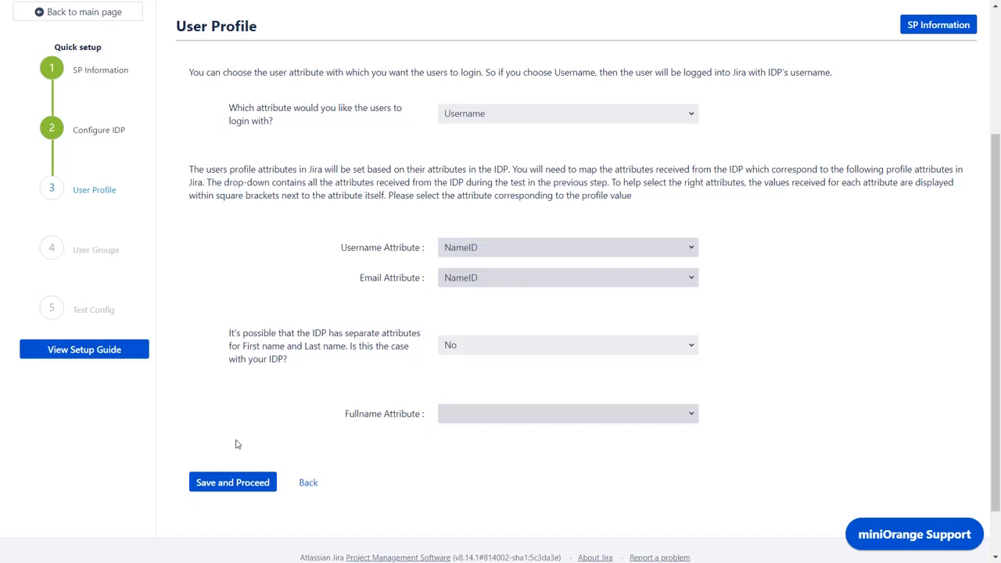
{"action": "left_click", "coordinate": [453, 346]}
{"action": "left_click", "coordinate": [460, 374]}
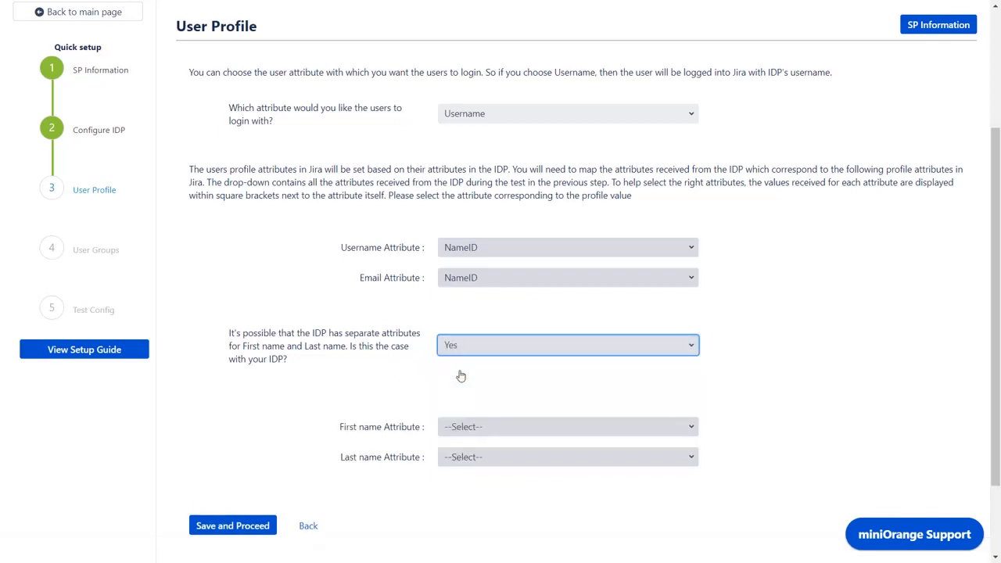
- Map the First name Attribute to FirstName and the Last name Attribute to LastName, then save and proceed
{"action": "left_click", "coordinate": [493, 429]}
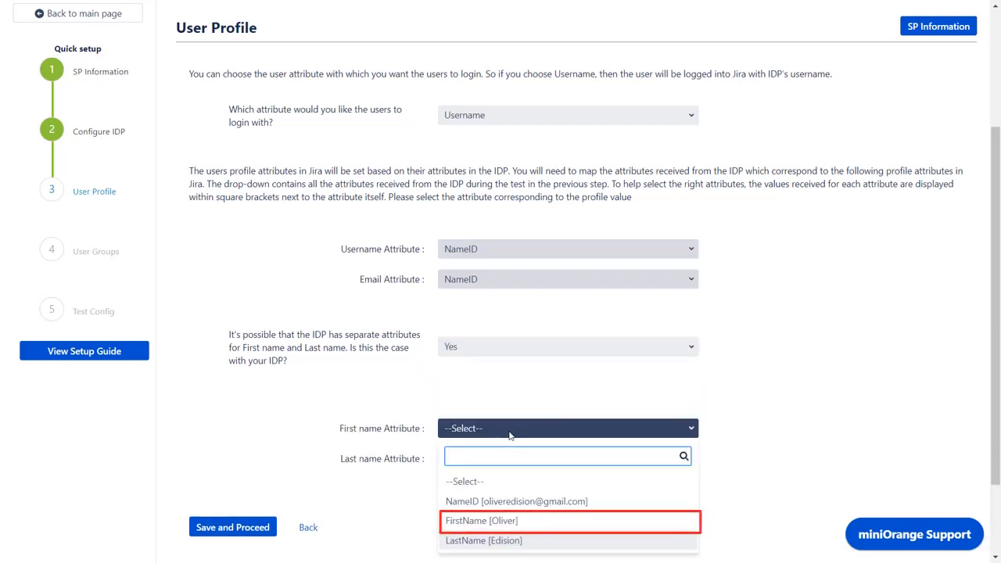
{"action": "left_click", "coordinate": [512, 522]}
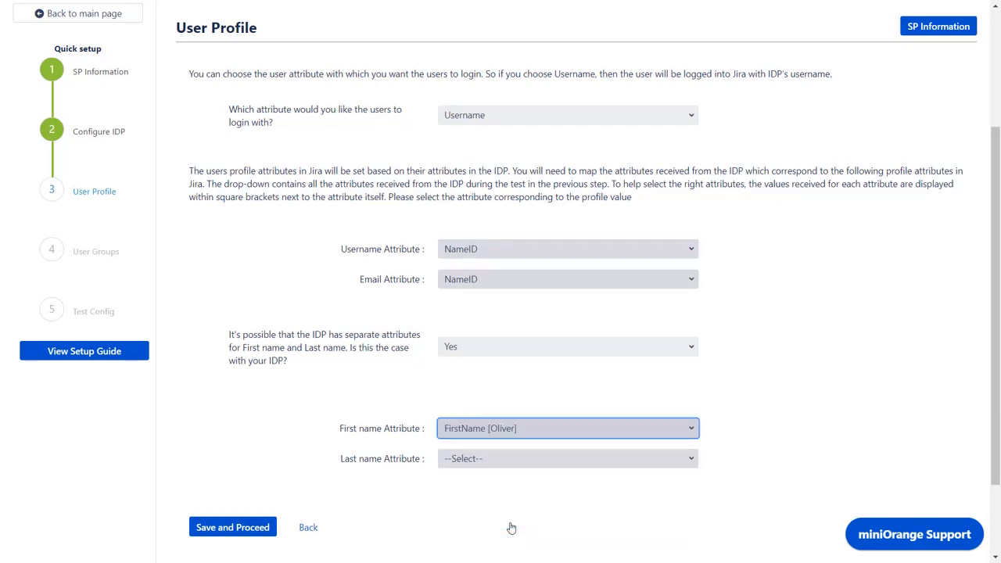
{"action": "left_click", "coordinate": [501, 460]}
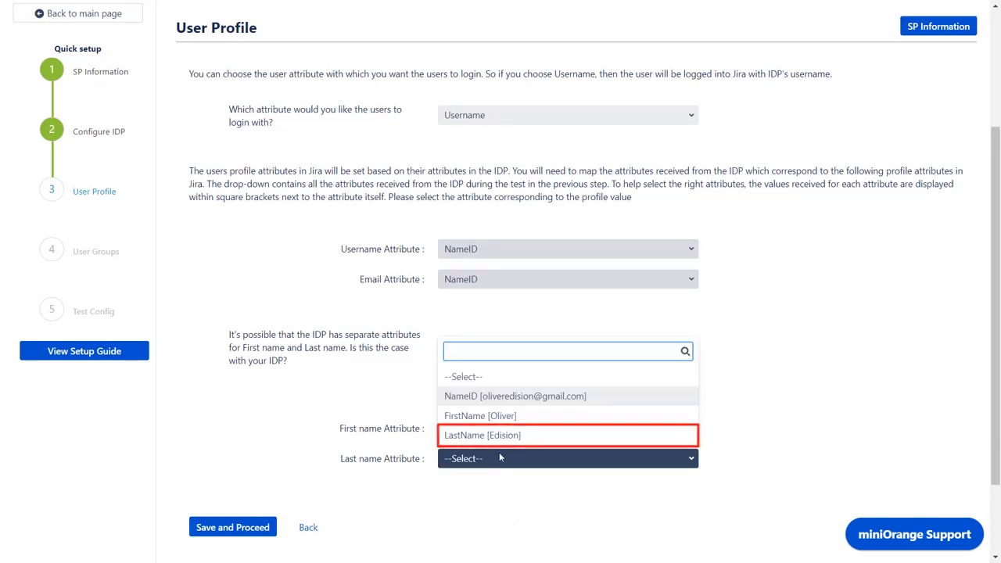
{"action": "left_click", "coordinate": [496, 435]}
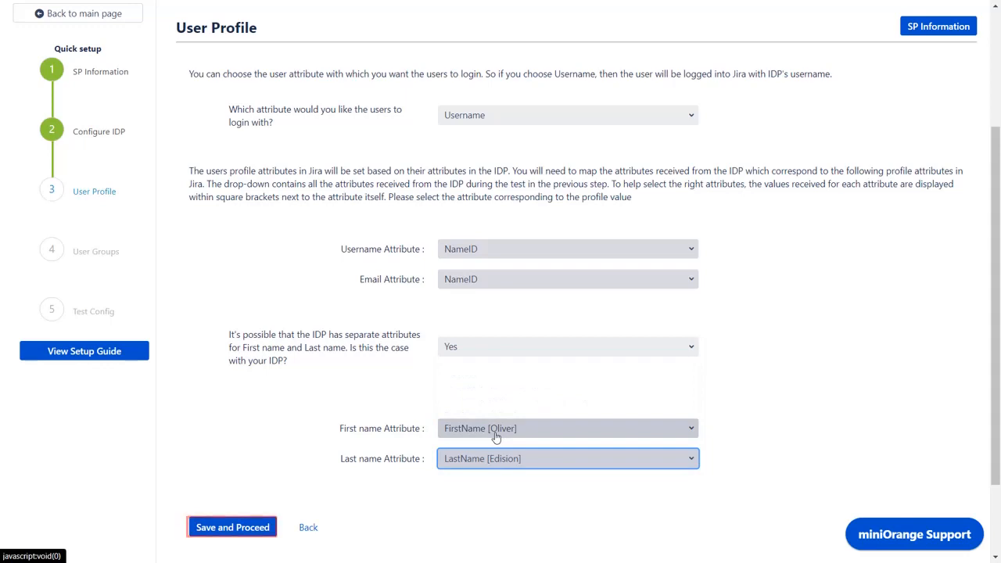
{"action": "left_click", "coordinate": [453, 498]}
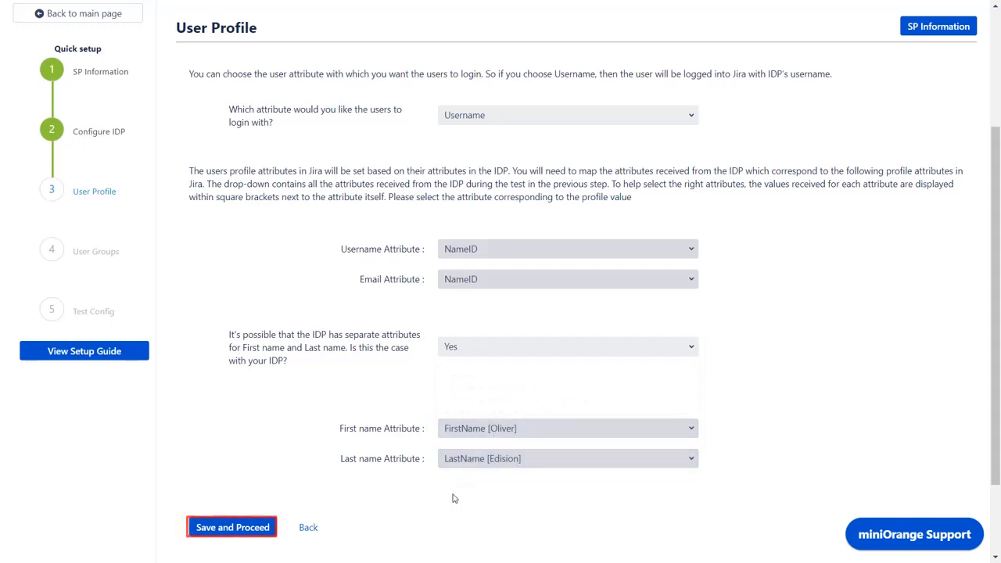
{"action": "left_click", "coordinate": [246, 529]}
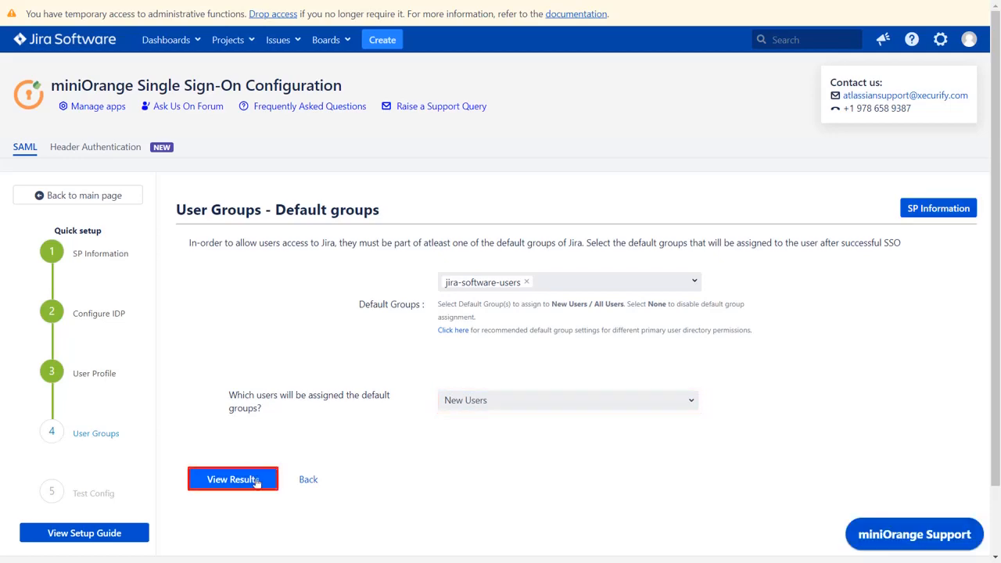
- Finish the Quick Setup, then turn off Auto-Redirect to IDP in Sign-In Settings and save
{"action": "scroll", "coordinate": [328, 477], "scroll_direction": "down", "scroll_amount": 15}
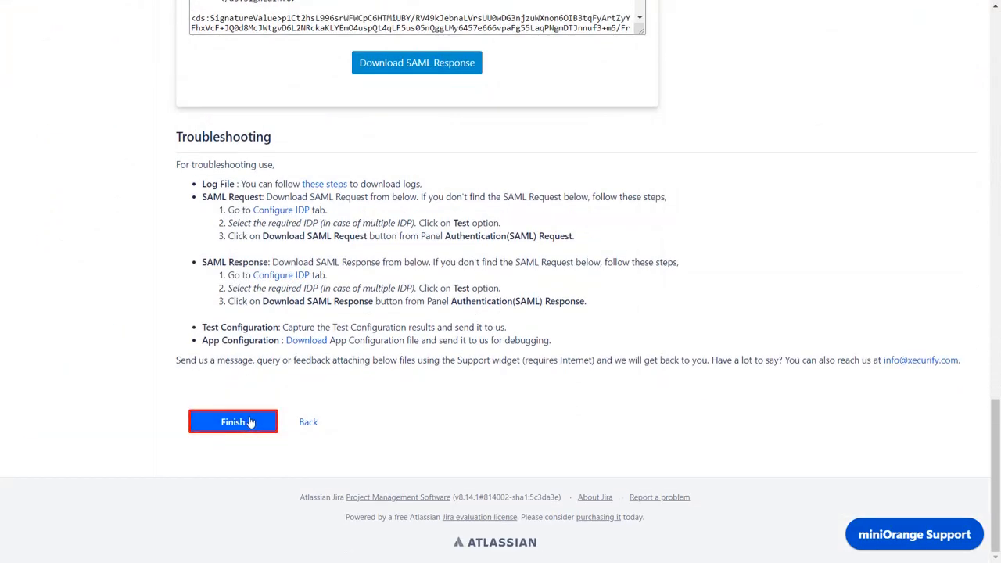
{"action": "left_click", "coordinate": [250, 422]}
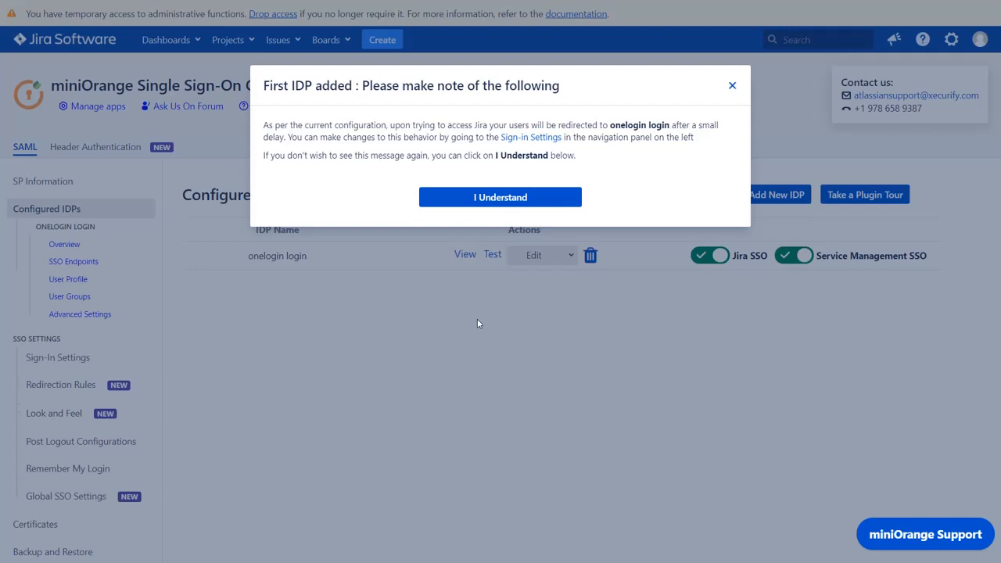
{"action": "left_click", "coordinate": [518, 138]}
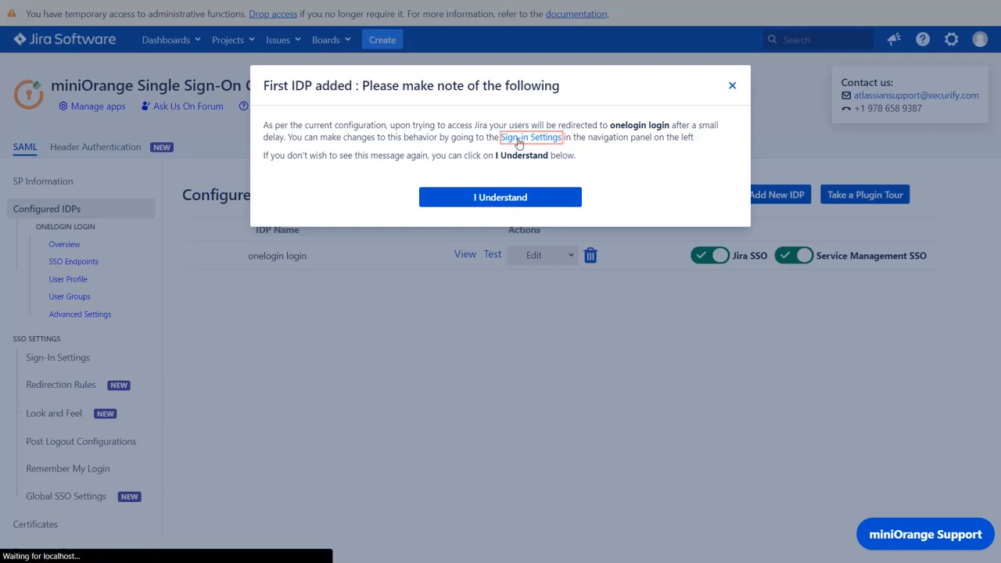
{"action": "scroll", "coordinate": [383, 135], "scroll_direction": "down", "scroll_amount": 3}
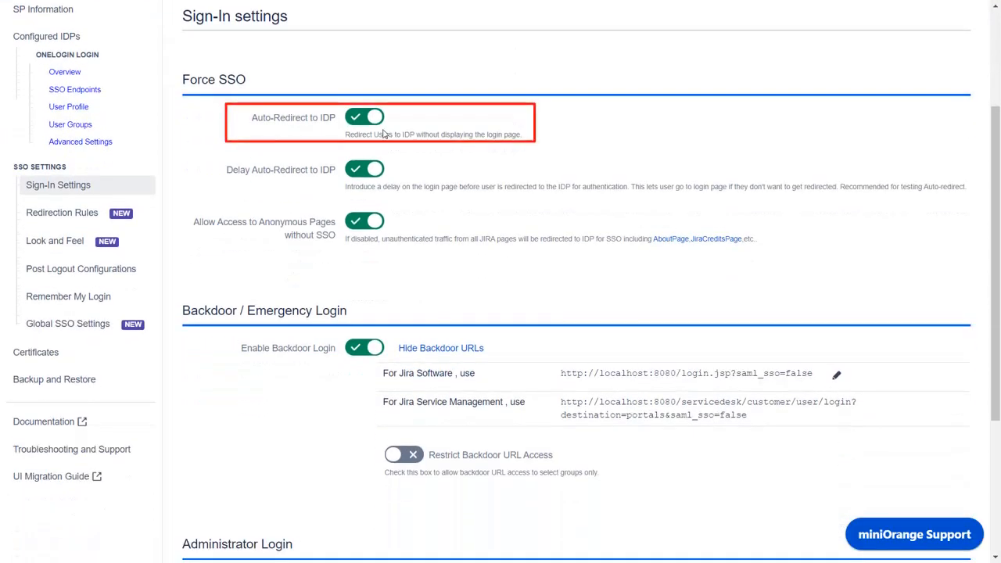
{"action": "left_click", "coordinate": [373, 119]}
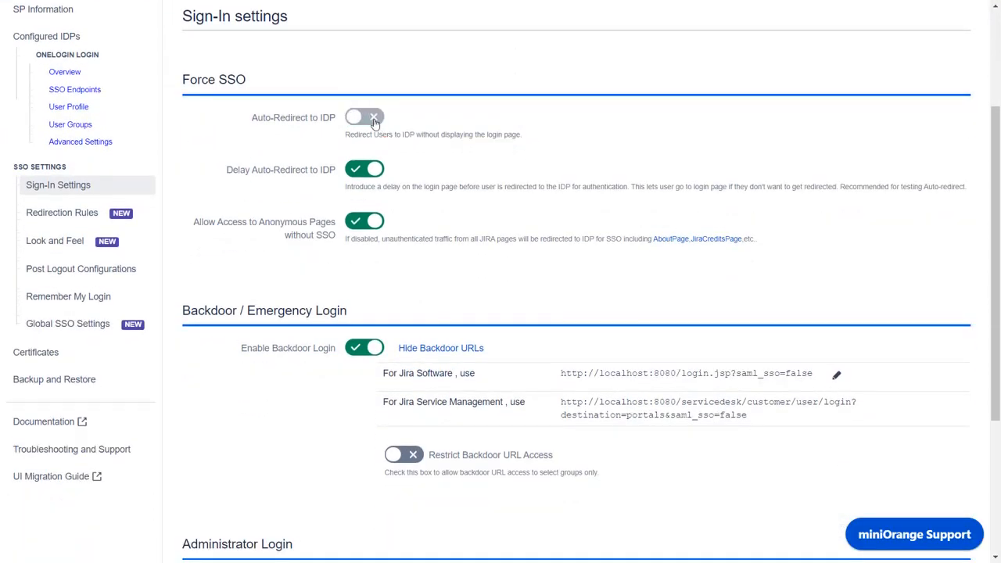
{"action": "scroll", "coordinate": [374, 121], "scroll_direction": "down", "scroll_amount": 3}
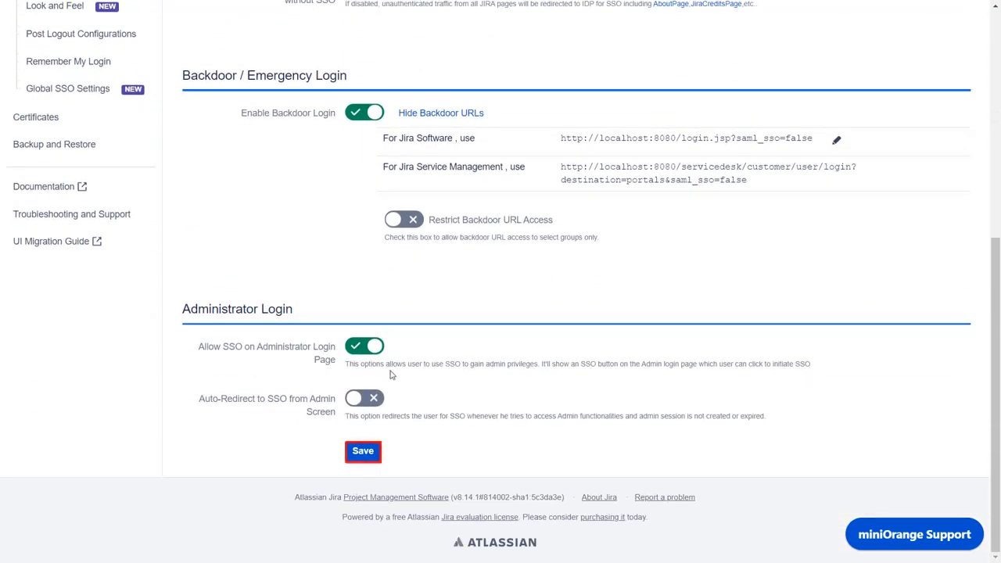
{"action": "left_click", "coordinate": [377, 454]}
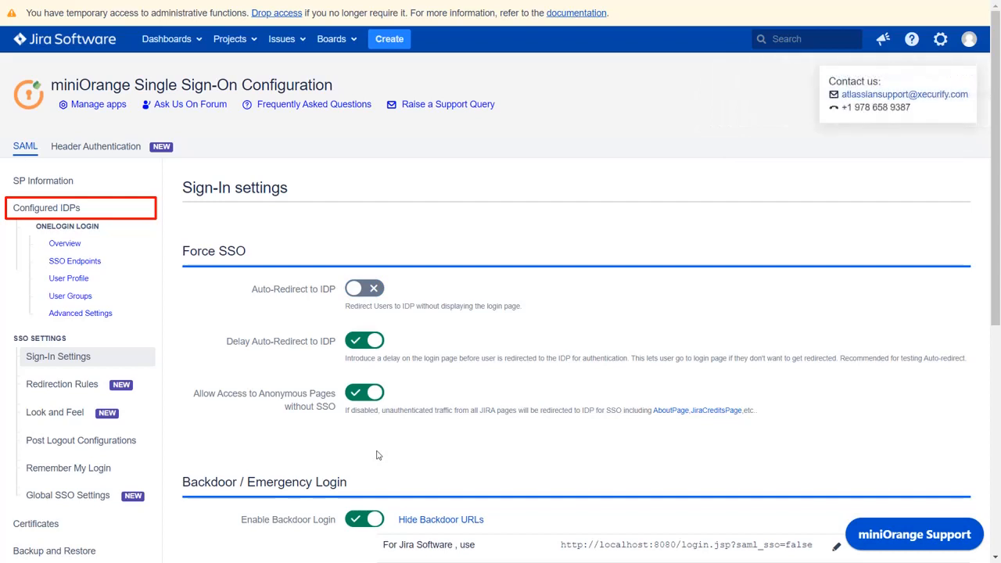
- Log in through Use Corporate Login, entering the OneLogin user's e-mail address and account password
{"action": "left_click", "coordinate": [123, 211]}
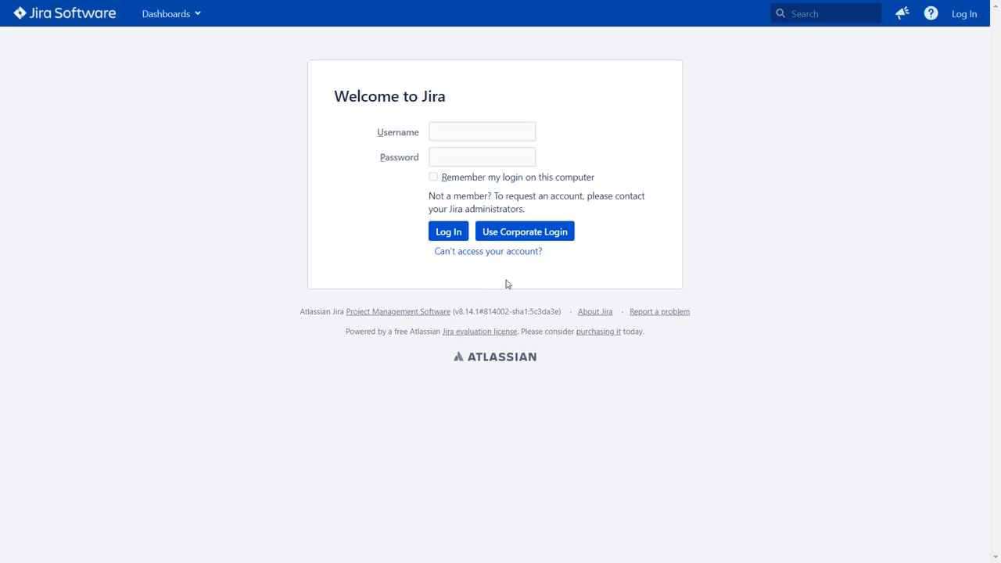
{"action": "left_click", "coordinate": [537, 231]}
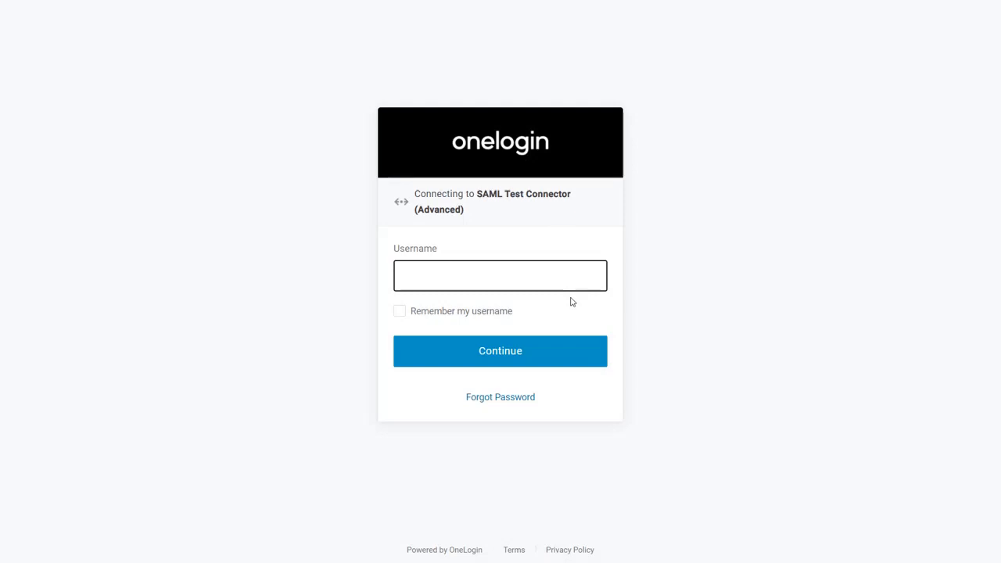
{"action": "key", "text": "Return"}
{"action": "type", "text": "••••••••••"}
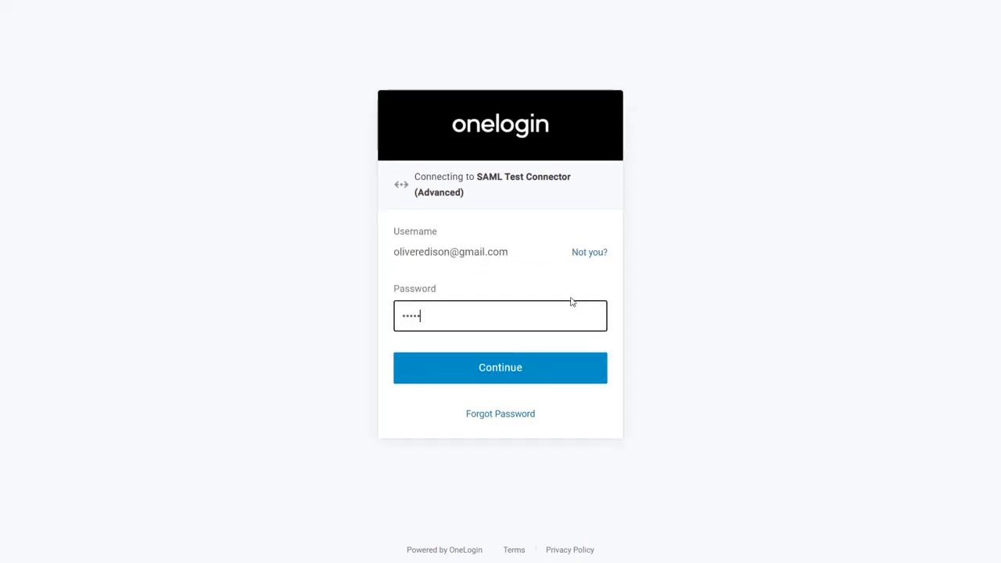
{"action": "left_click", "coordinate": [518, 376]}
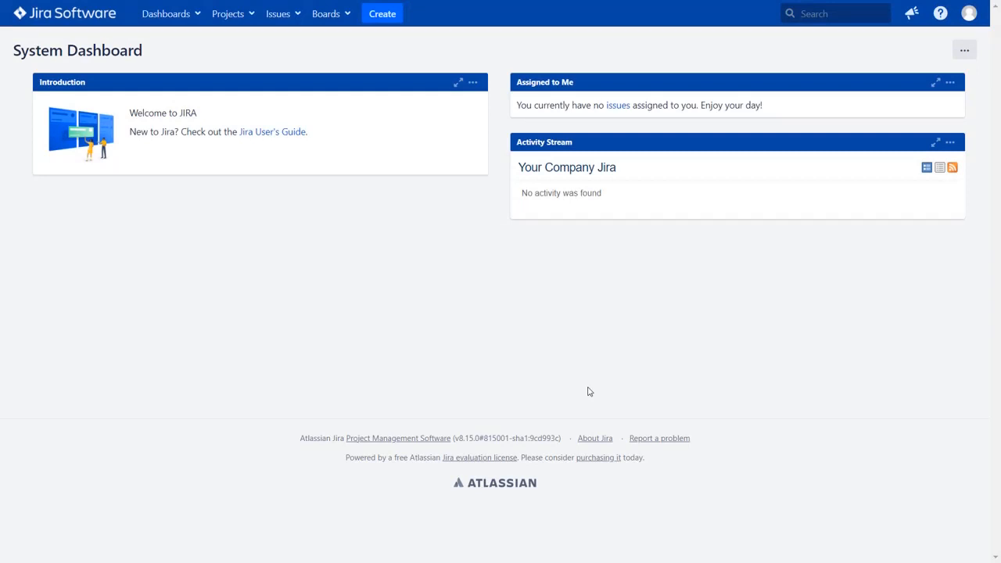
- Open the signed-in user's profile to check the full name and email mapped from OneLogin
{"action": "left_click", "coordinate": [969, 13]}
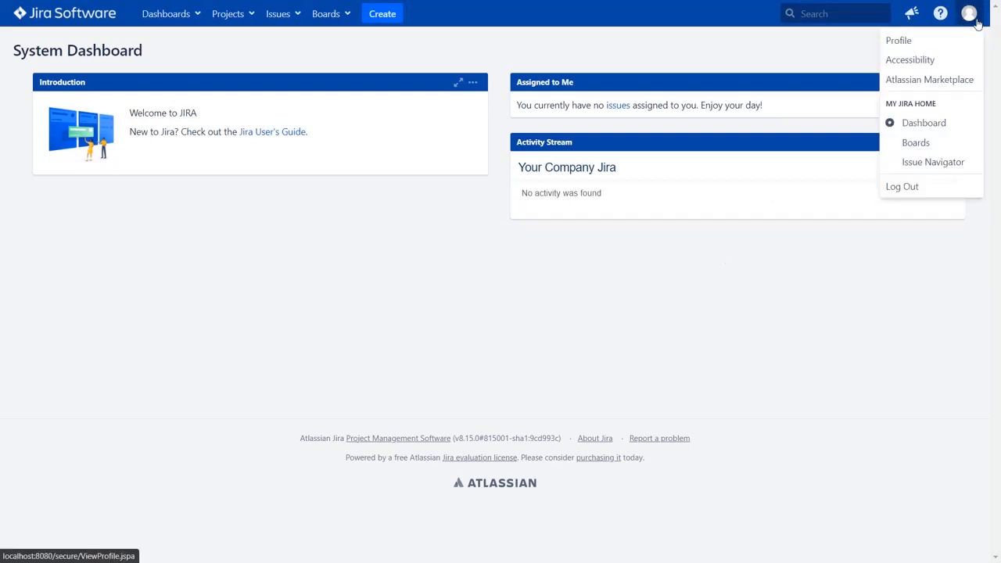
{"action": "left_click", "coordinate": [912, 45]}
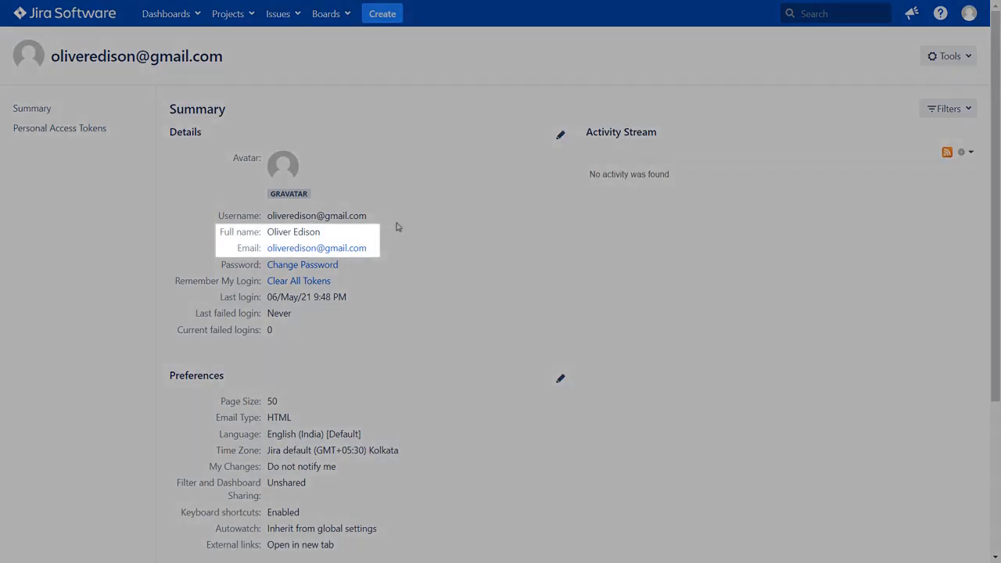